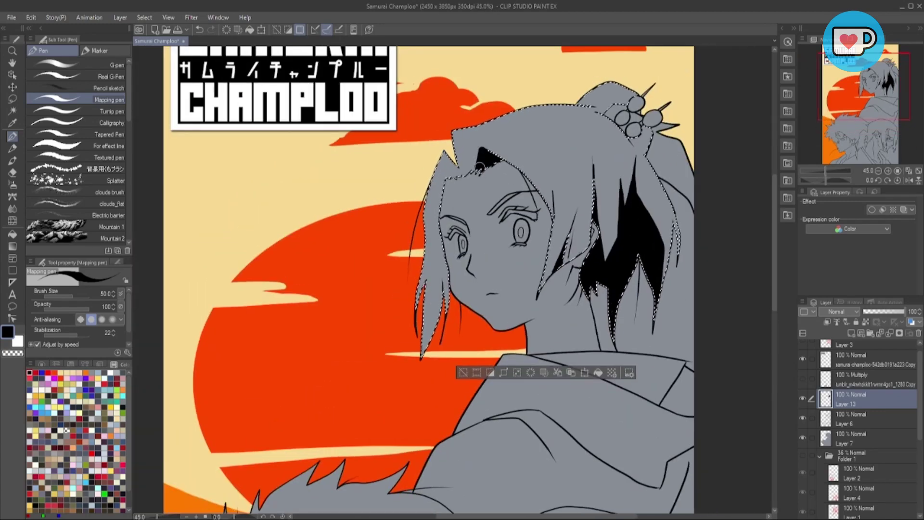
Step: Paint the woman's front hair strands beside her face solid black within the active selection
left_click_drag(427, 272, 422, 351)
scroll(424, 289, "down", 3)
scroll(424, 240, "up", 3)
scroll(439, 220, "down", 3)
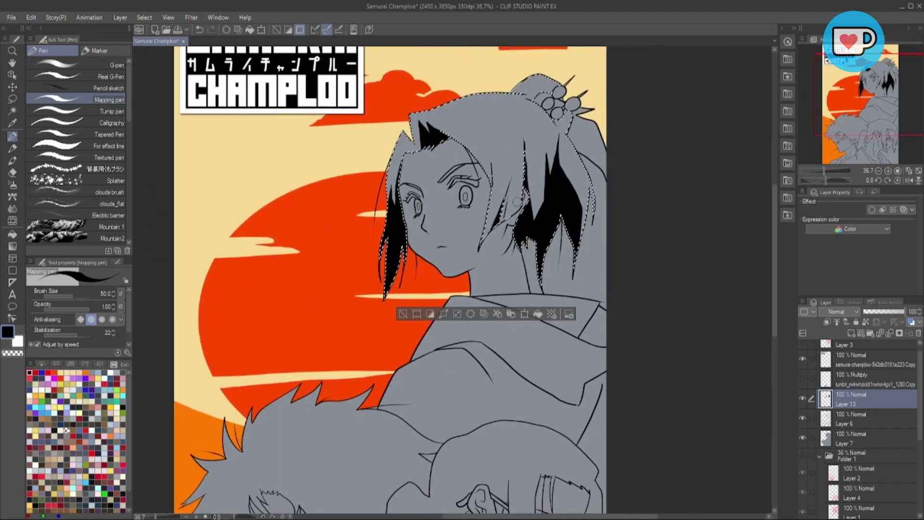
Step: Place Layer 13 below Layer 6, clipped to Layer 7, and start the black shadow in the woman's ponytail
key("ctrl+d")
scroll(289, 241, "up", 3)
key("ctrl+[")
scroll(287, 239, "up", 1)
key("ctrl+z")
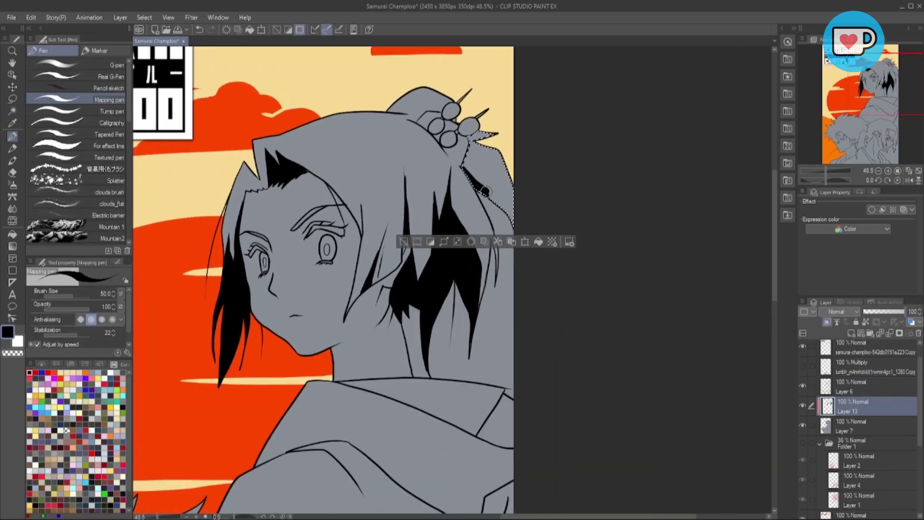
Step: Complete the ponytail shadow and paint a solid black shadow under the woman's jaw and down her neck
mouse_move(364, 325)
left_mouse_down()
mouse_move(504, 276)
mouse_move(497, 226)
left_mouse_up()
key("ctrl+z")
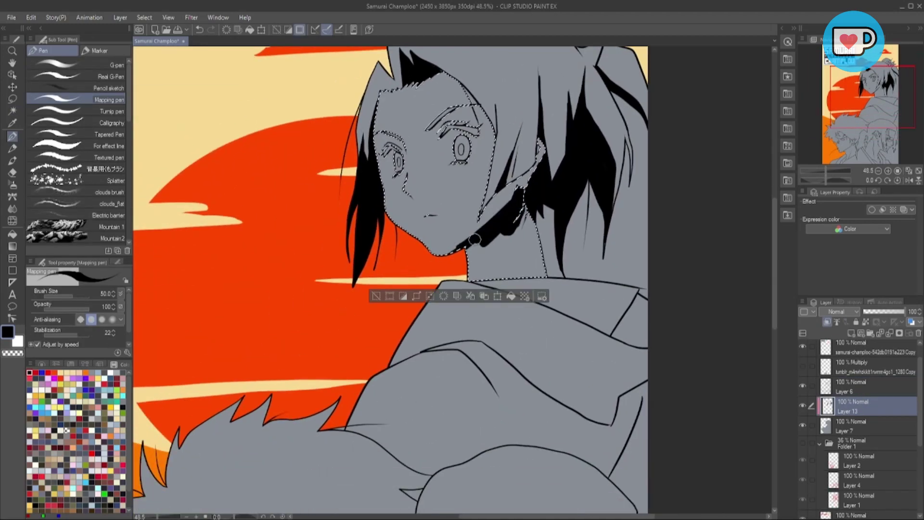
key("ctrl+d")
scroll(536, 171, "up", 1)
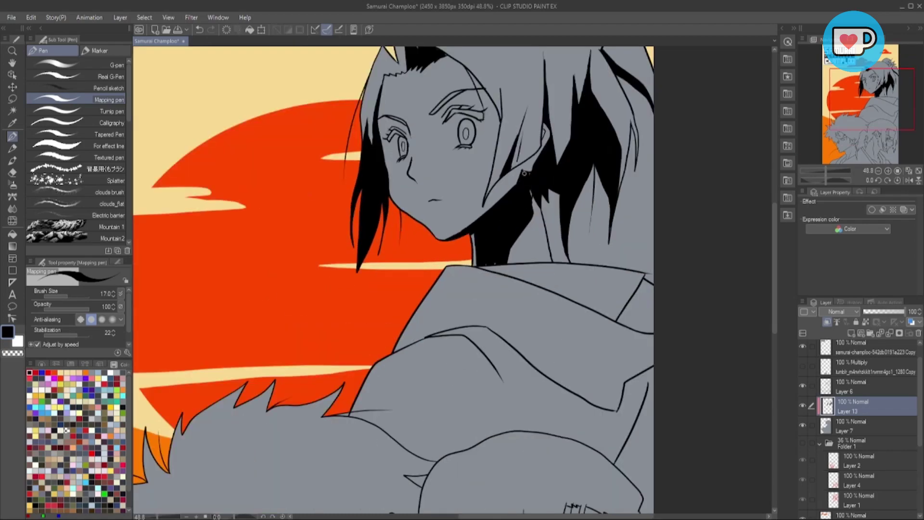
Step: Outline and fill the black shadow areas on the back of the woman's kimono, using a 15 brush size
scroll(499, 260, "down", 3)
scroll(499, 260, "up", 3)
scroll(530, 255, "down", 3)
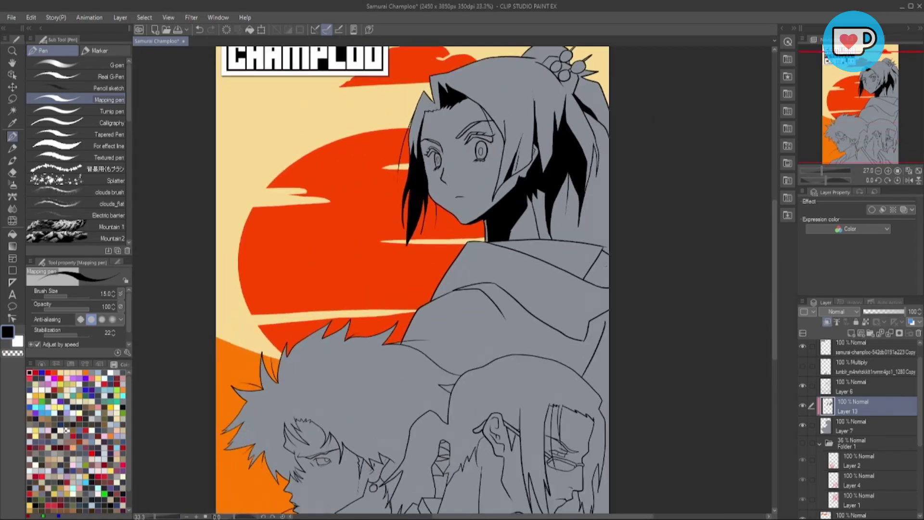
scroll(606, 251, "up", 3)
key("g")
key("p")
mouse_move(611, 295)
left_mouse_down()
mouse_move(560, 300)
mouse_move(522, 336)
left_mouse_up()
key("g")
left_click(567, 291)
key("p")
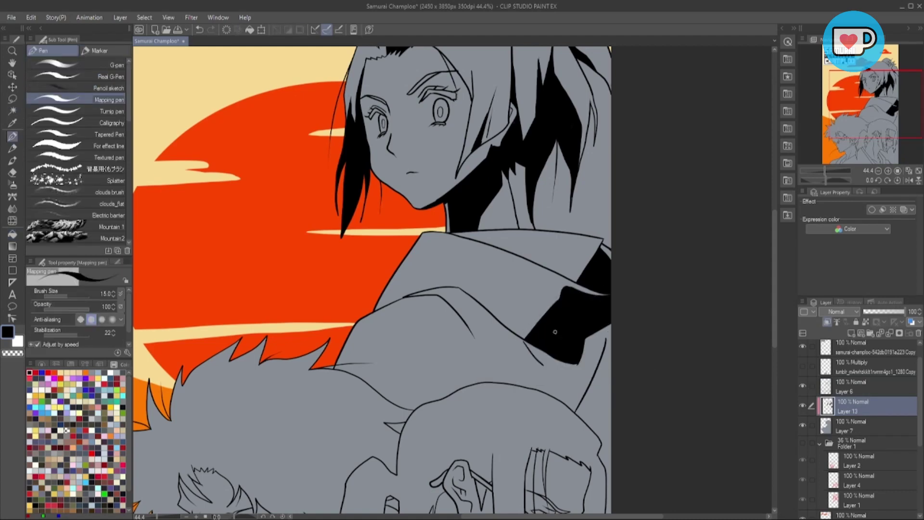
key("g")
left_click(585, 392)
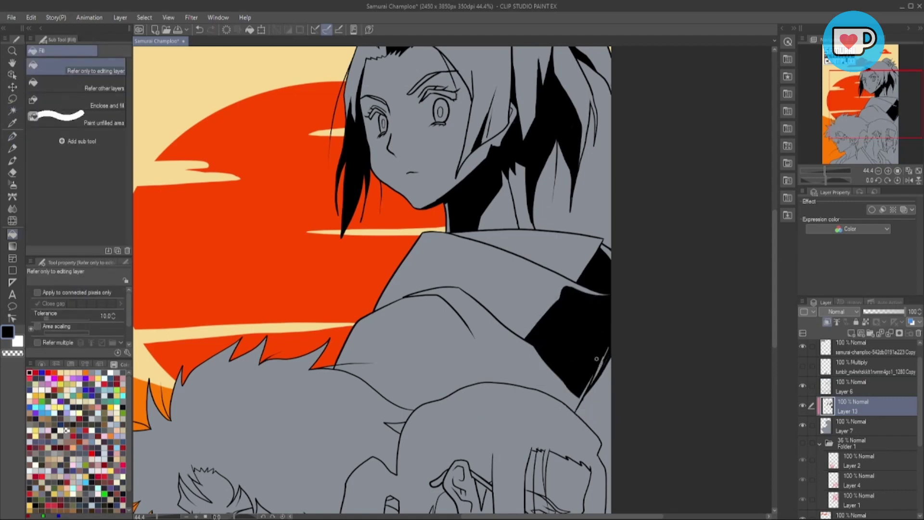
Step: Paint a tapered black fold shadow on the woman's shoulder
scroll(616, 333, "down", 3)
scroll(613, 276, "up", 5)
key("p")
scroll(612, 275, "down", 2)
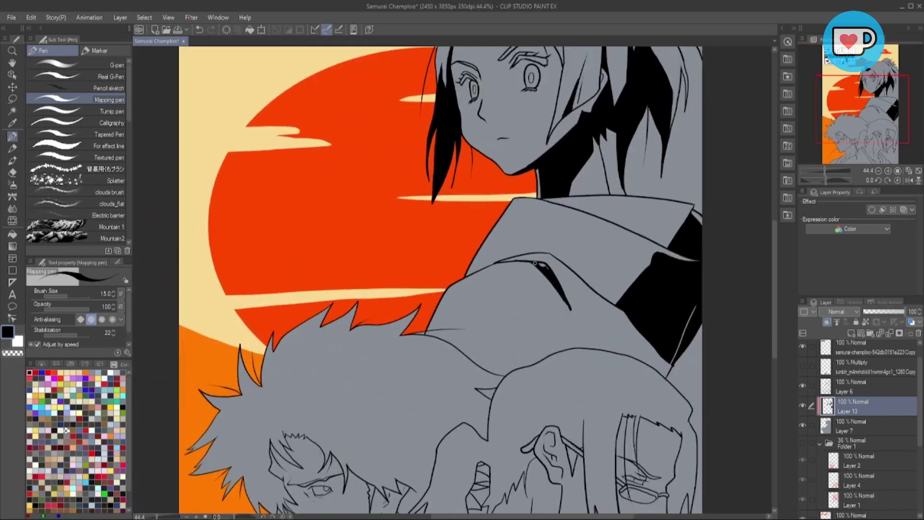
Step: Paint the black shadow behind the jaw and down the neck of the man with glasses
scroll(535, 264, "down", 3)
scroll(619, 324, "up", 3)
scroll(635, 226, "down", 2)
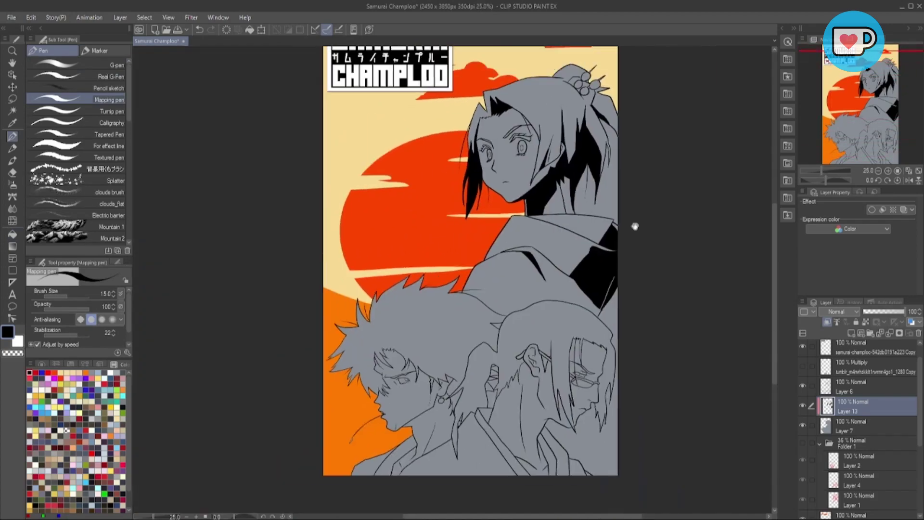
scroll(635, 227, "up", 2)
scroll(635, 226, "down", 1)
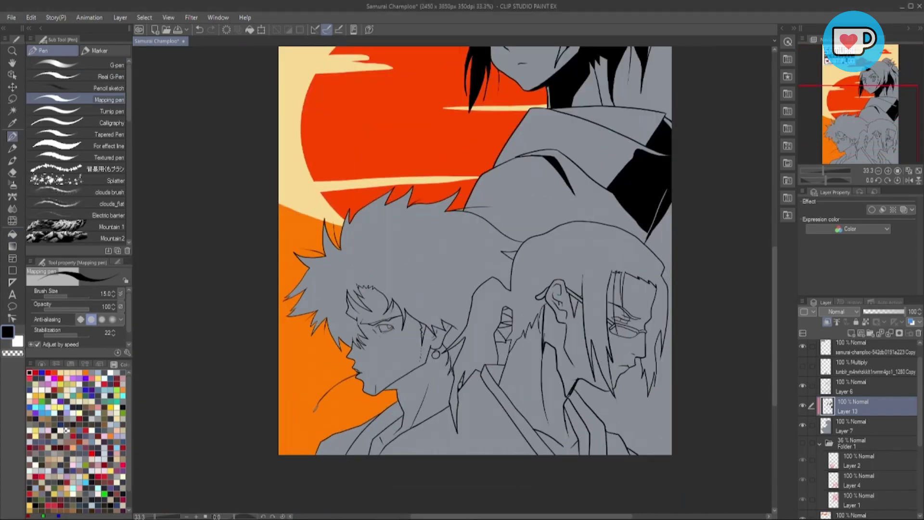
scroll(594, 381, "up", 2)
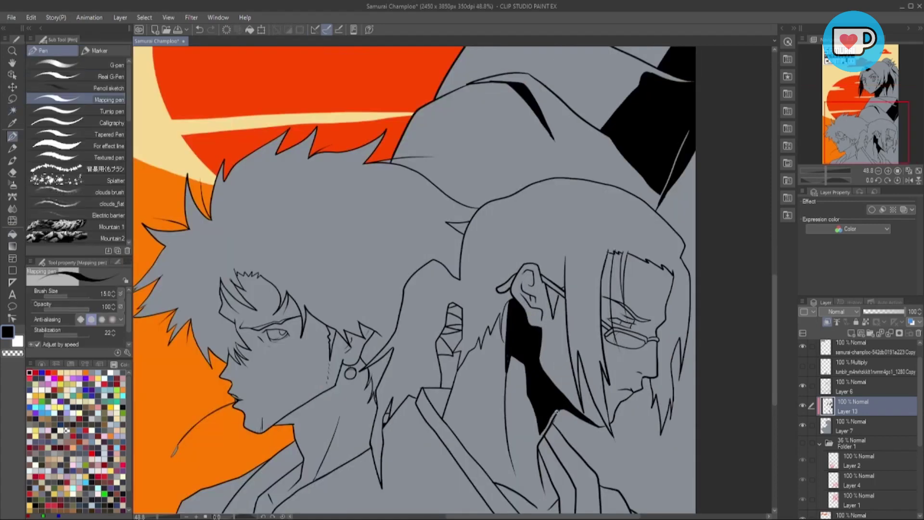
Step: Ink black shadows along the collar and inside the kimono of the man with glasses
scroll(557, 412, "down", 2)
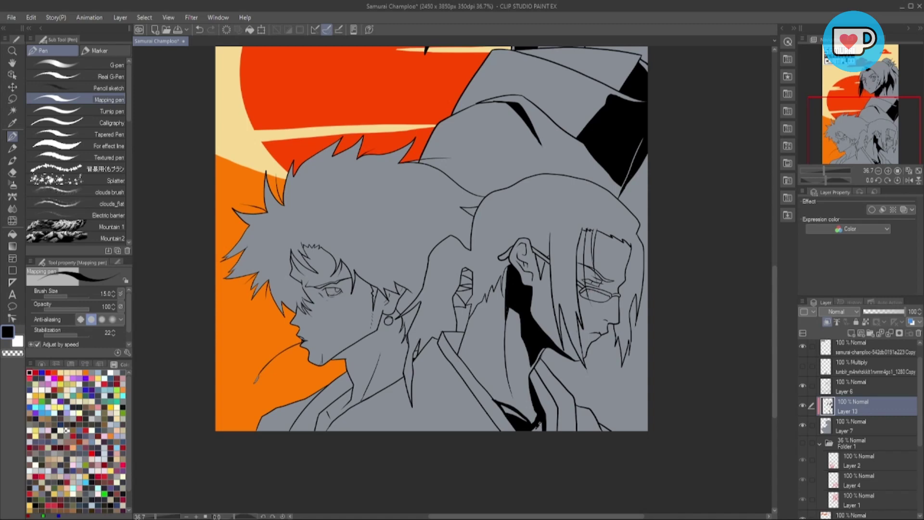
scroll(537, 427, "down", 1)
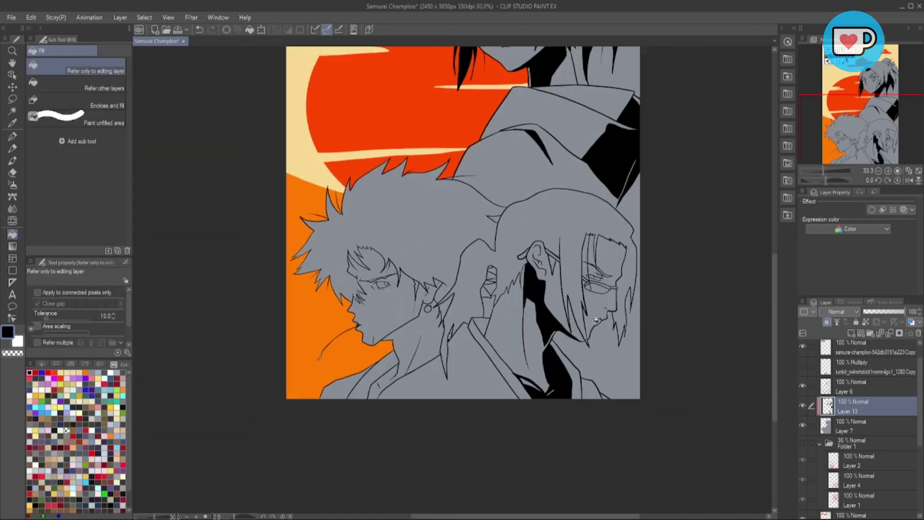
scroll(585, 426, "up", 1)
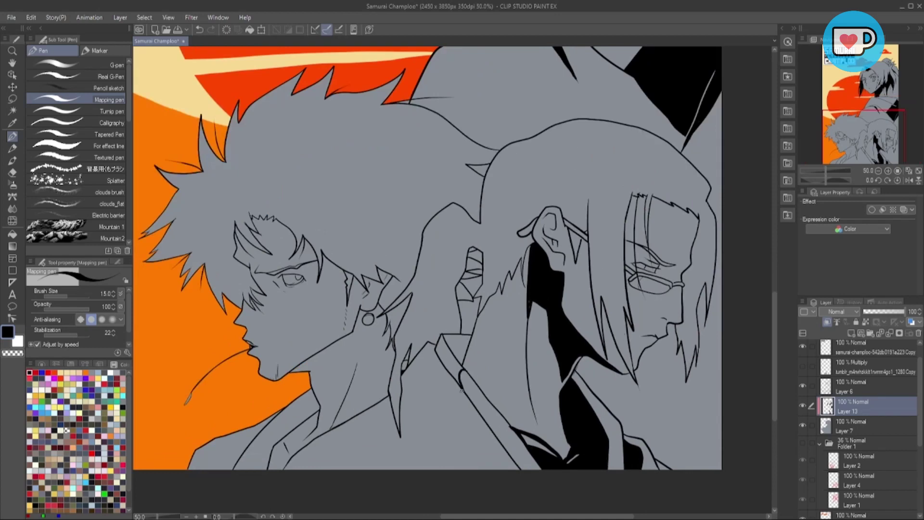
Step: Fill the back collar and the entire hair of the man with glasses in solid black, including his ponytail
key("w")
left_click(496, 289)
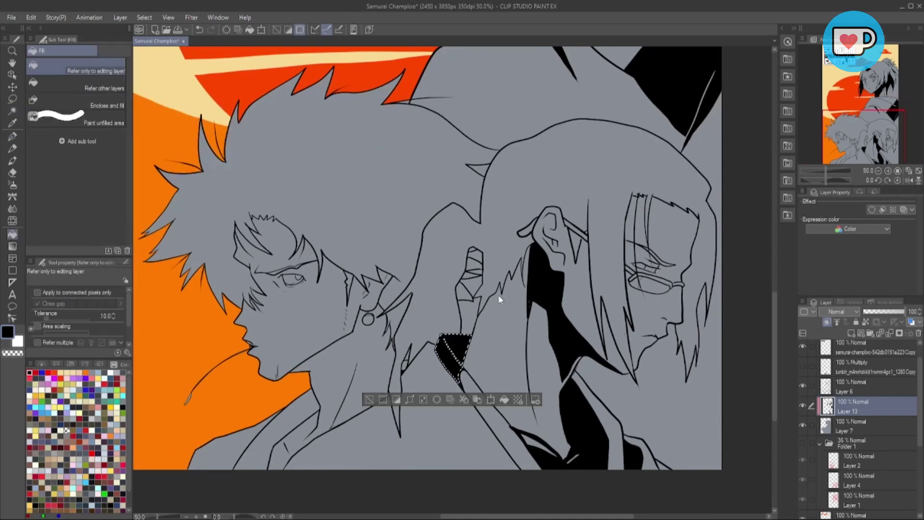
scroll(552, 235, "down", 1)
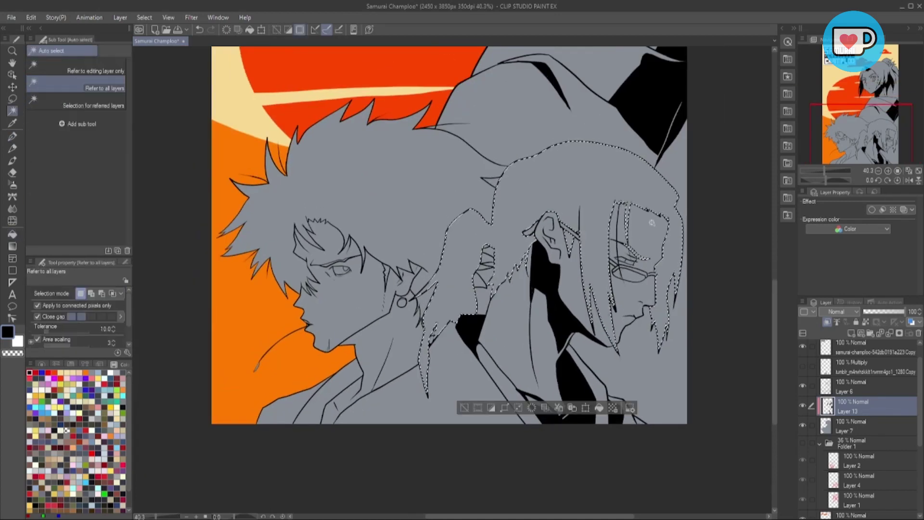
key("g")
left_click(654, 251)
key("ctrl+d")
scroll(533, 325, "down", 2)
scroll(533, 325, "up", 2)
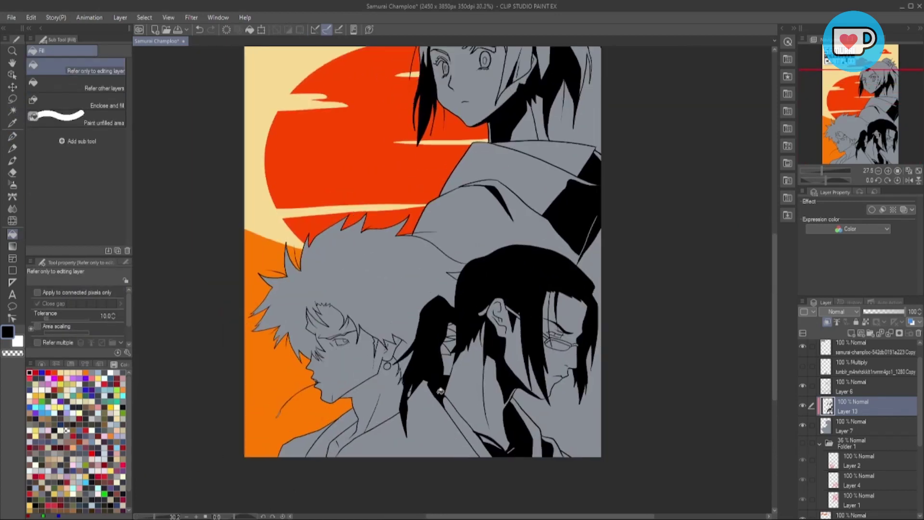
Step: Add thin highlight streaks above the forehead of the man with glasses and black shadows around his eye and nose
scroll(589, 246, "down", 2)
key("p")
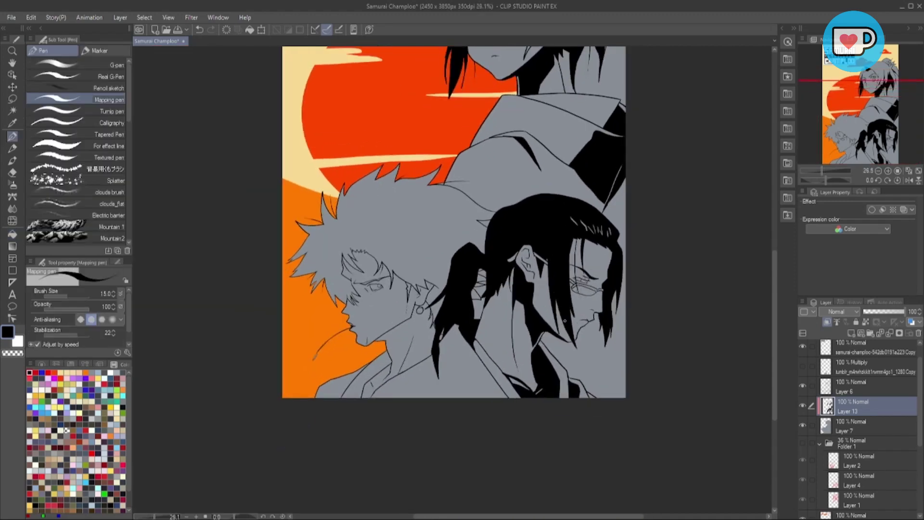
scroll(584, 292, "up", 3)
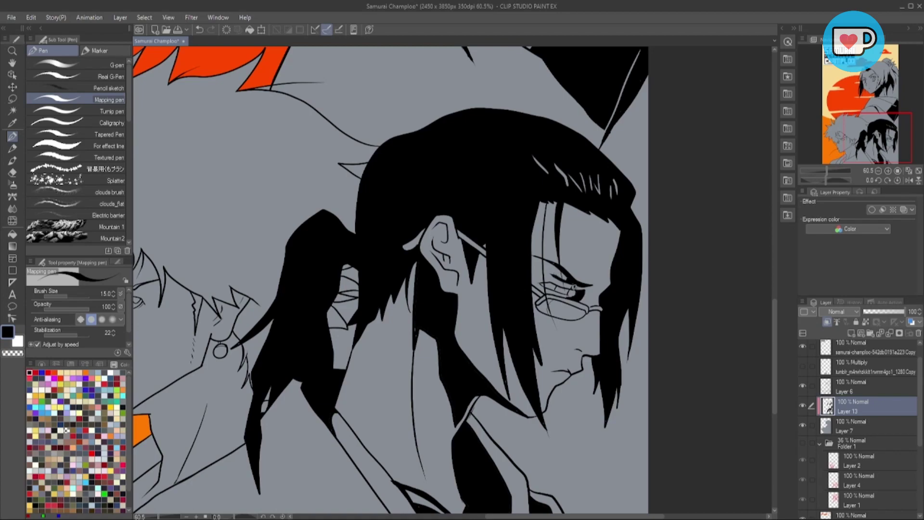
scroll(575, 287, "down", 2)
scroll(578, 289, "up", 2)
scroll(588, 291, "down", 2)
scroll(600, 295, "up", 3)
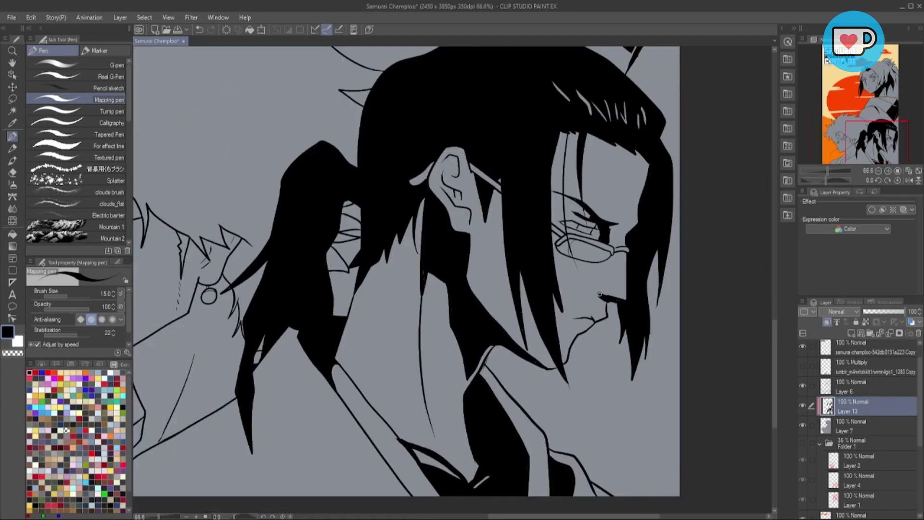
scroll(599, 294, "up", 1)
scroll(601, 314, "down", 5)
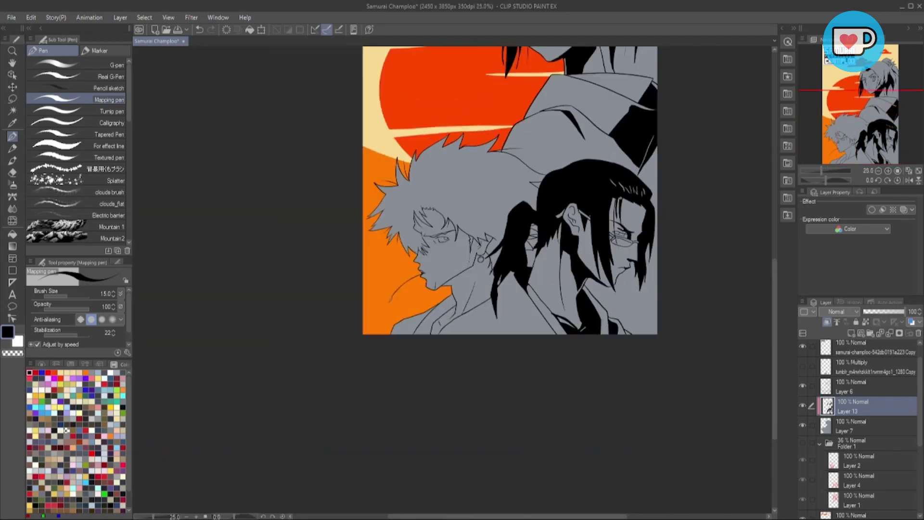
Step: Try a thick black shadow along the spiky-haired man's collar on Layer 6 with brush size 40
scroll(529, 372, "up", 1)
key("alt+]")
scroll(529, 372, "down", 2)
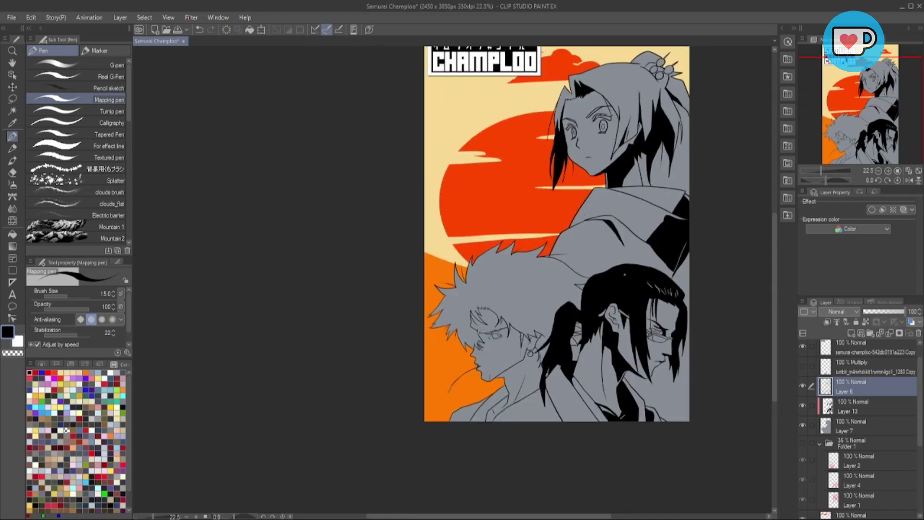
scroll(548, 340, "up", 3)
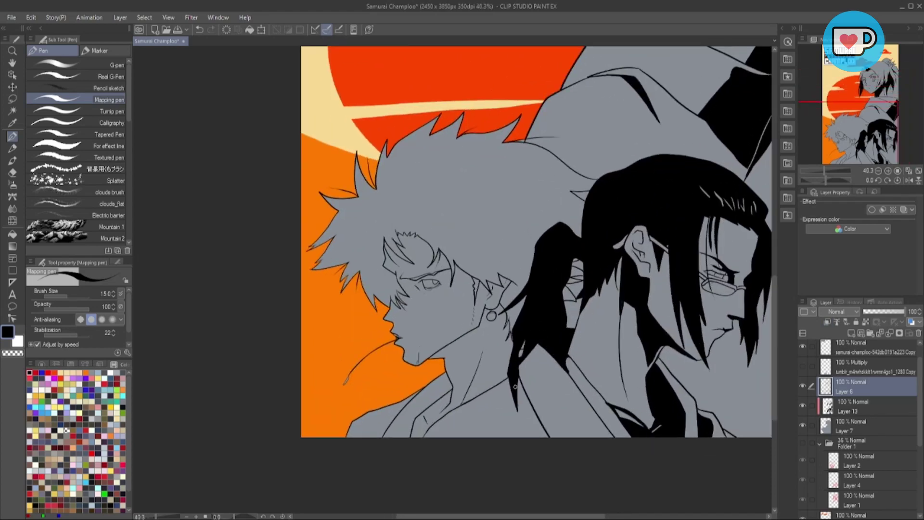
scroll(578, 433, "down", 2)
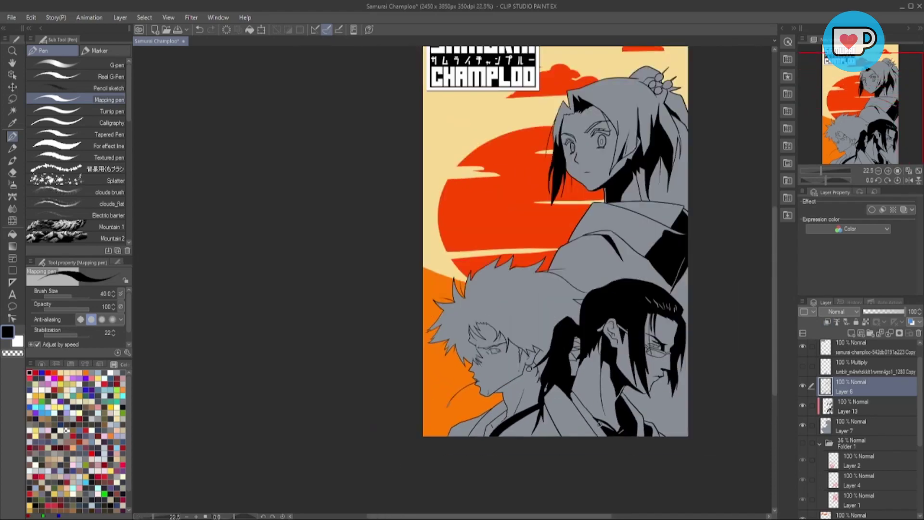
scroll(505, 377, "up", 3)
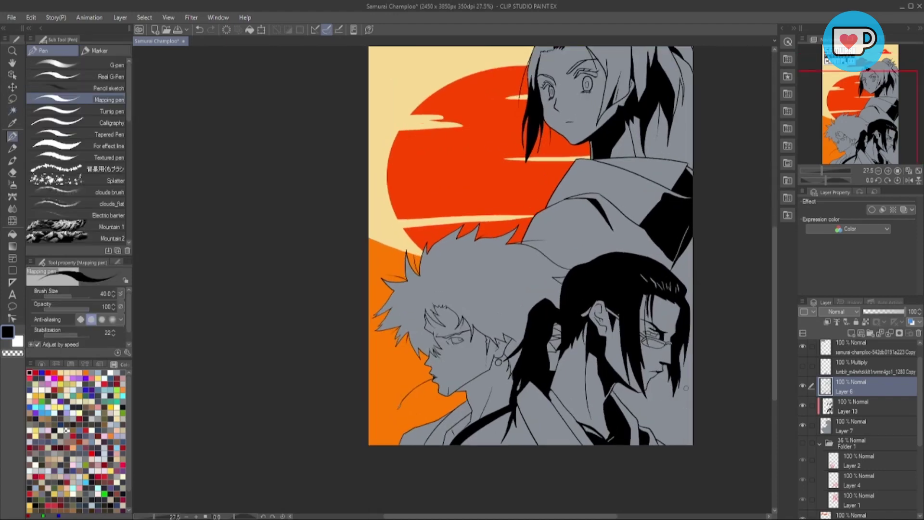
scroll(505, 377, "up", 3)
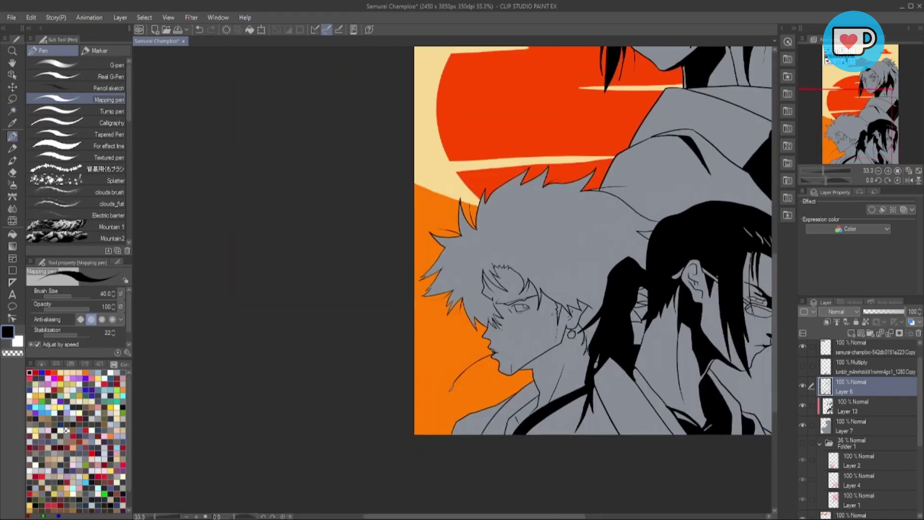
Step: Undo the collar shadow on Layer 6 and repaint it on Layer 13 along the spiky-haired man's collar
key("g")
left_click(862, 407)
key("ctrl+minus")
key("ctrl+z")
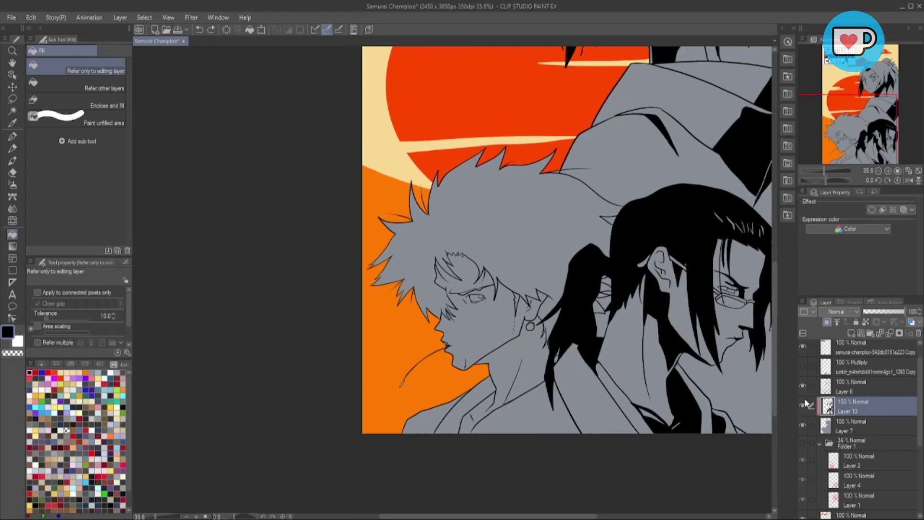
scroll(581, 350, "up", 2)
key("p")
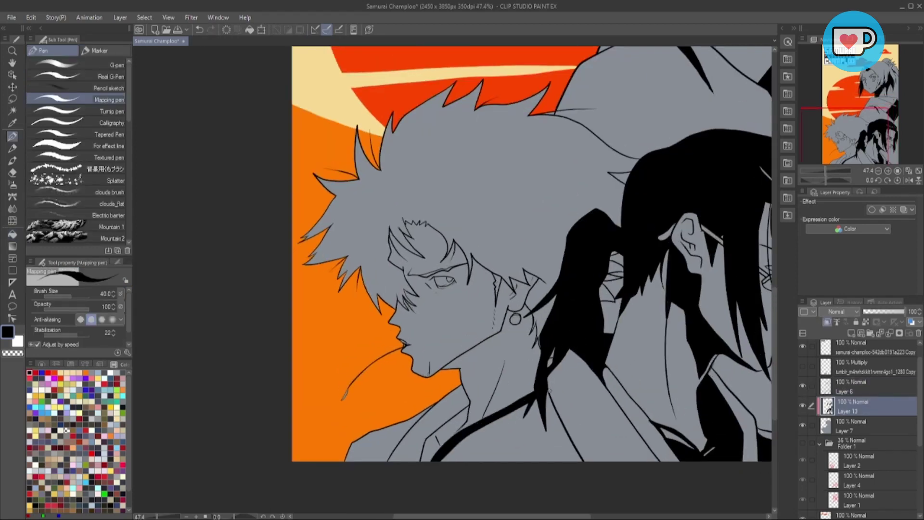
Step: Set Layer 13's opacity to 70% and fill the spiky-haired man's neck with the black shadow
scroll(530, 255, "down", 2)
key("g")
key("ctrl+y")
scroll(530, 256, "up", 3)
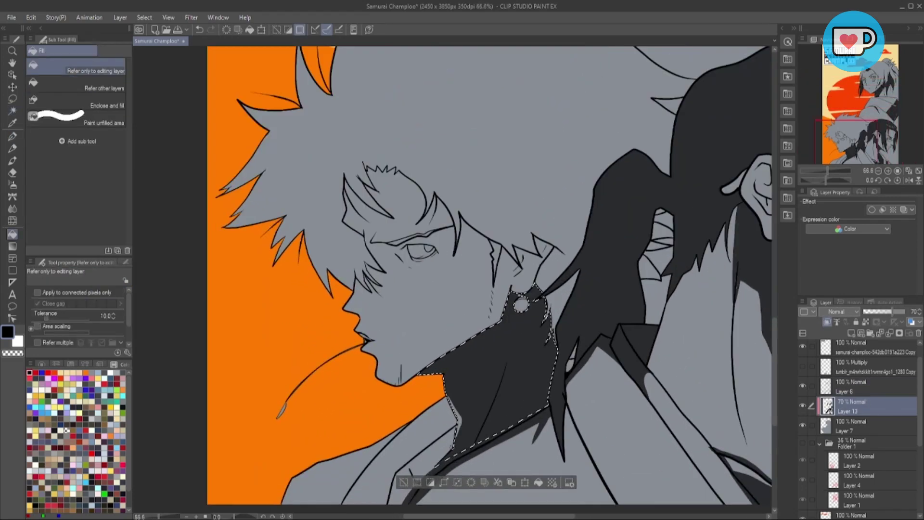
key("ctrl+d")
Step: Add thin light lines to the spiky-haired man's neck shadow and fill his inner collar with black
scroll(509, 377, "down", 4)
scroll(509, 377, "up", 2)
scroll(508, 377, "down", 1)
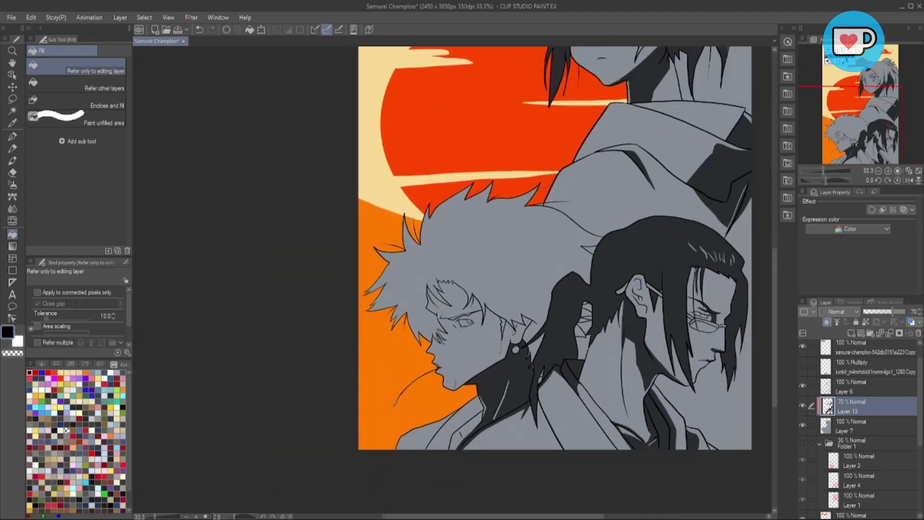
scroll(530, 399, "down", 1)
key("ctrl+z")
key("p")
key("g")
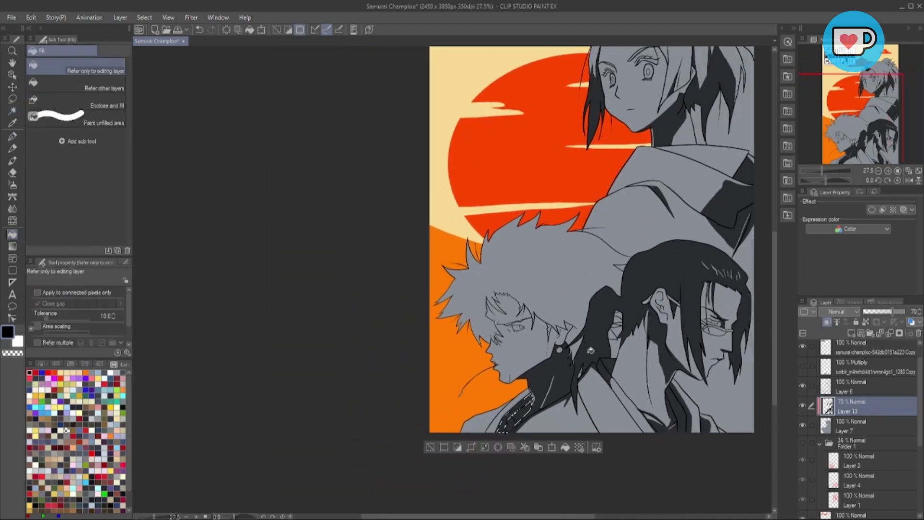
key("ctrl+d")
Step: Select the spiky-haired man's hair by reference to all layers and fill it with black on Layer 13
scroll(533, 403, "up", 1)
scroll(532, 404, "down", 1)
scroll(532, 404, "up", 3)
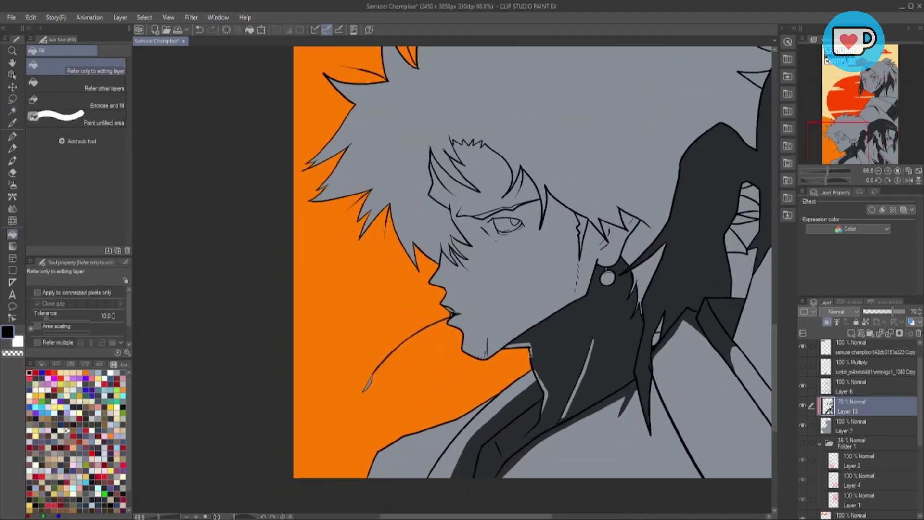
scroll(529, 344, "down", 1)
key("p")
scroll(601, 327, "down", 3)
scroll(600, 327, "up", 2)
key("g")
scroll(514, 264, "up", 1)
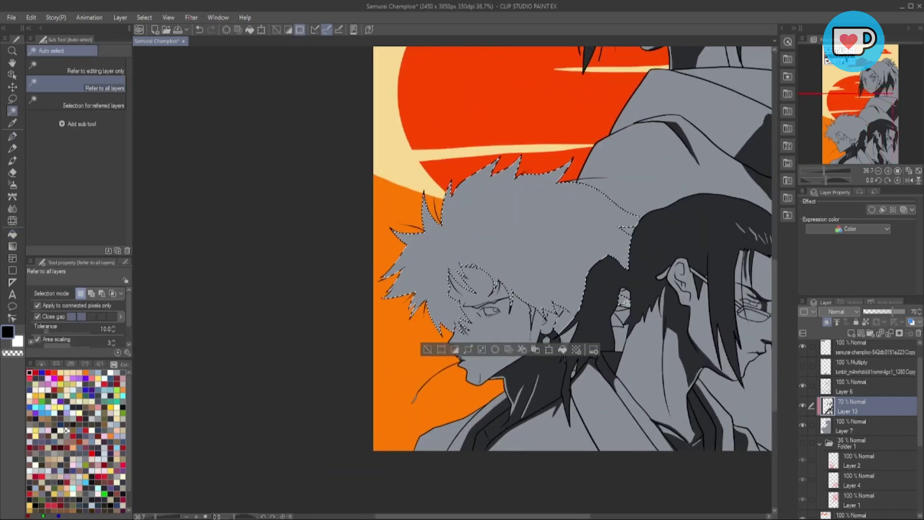
left_click(485, 230)
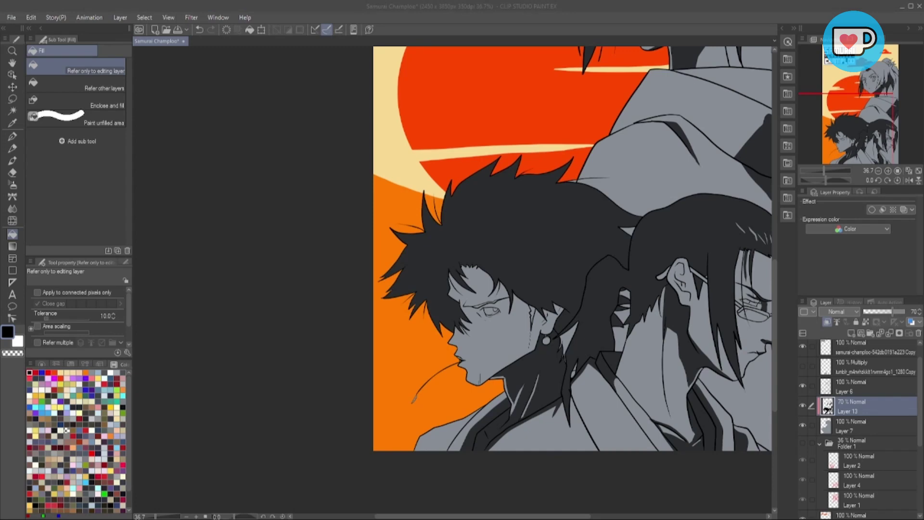
Step: Fill a shadow area on the front shoulder of the spiky-haired man's kimono with black
key("p")
scroll(505, 360, "up", 3)
key("g")
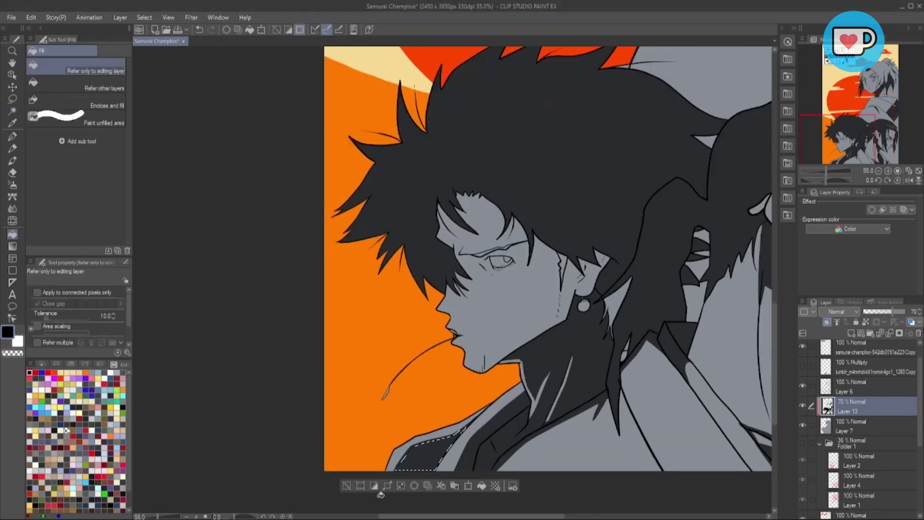
Step: Select the spiky-haired man's sideburn by reference to all layers and fill it with black on Layer 13
scroll(586, 346, "up", 3)
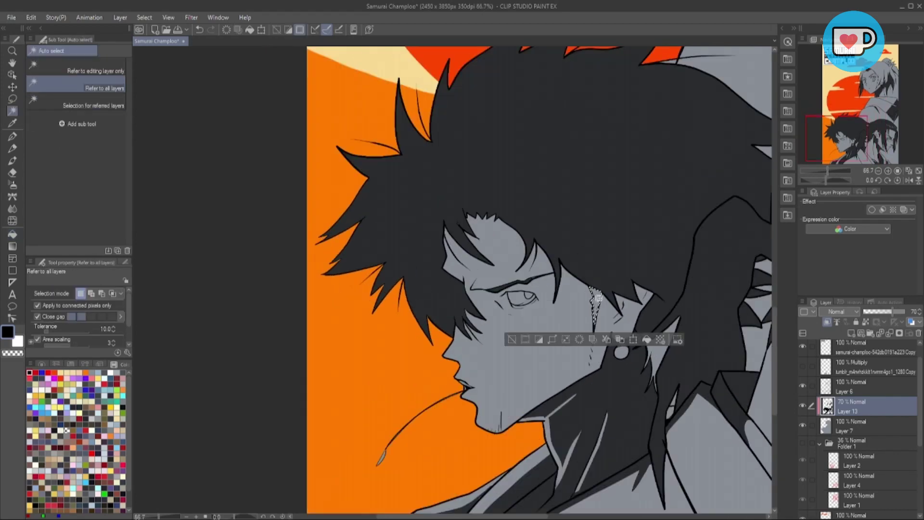
scroll(586, 346, "down", 3)
scroll(460, 313, "up", 3)
scroll(409, 208, "down", 2)
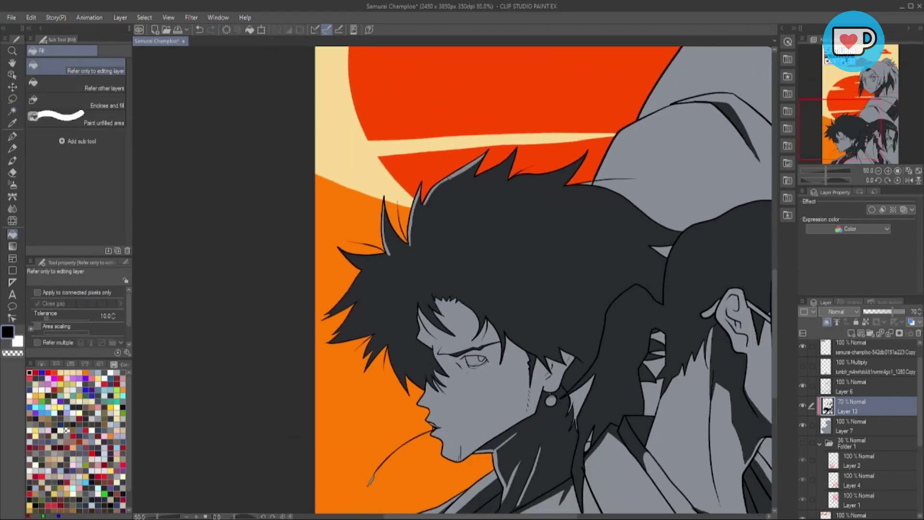
Step: Draw thin light rim lines along the upper spikes of the spiky-haired man's hair with the Mapping pen at size 40
key("p")
scroll(372, 226, "down", 2)
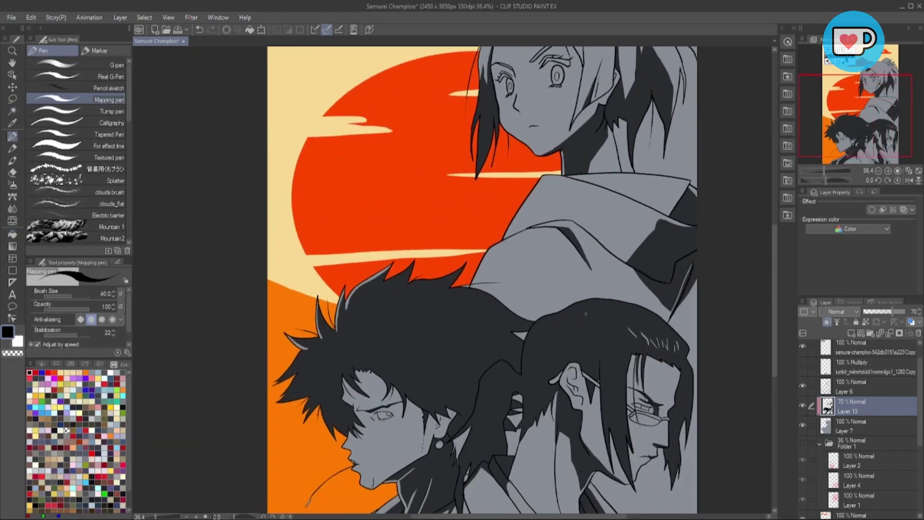
scroll(403, 260, "up", 2)
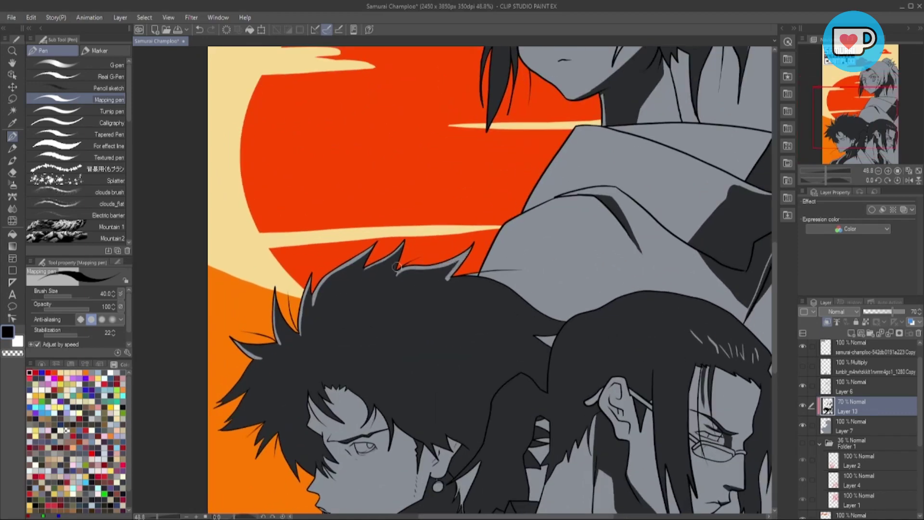
left_click_drag(397, 267, 391, 241)
Step: Fill the part of the woman's kimono behind the glasses-wearing man with black shadow on Layer 13
scroll(540, 289, "down", 4)
key("g")
scroll(538, 422, "up", 2)
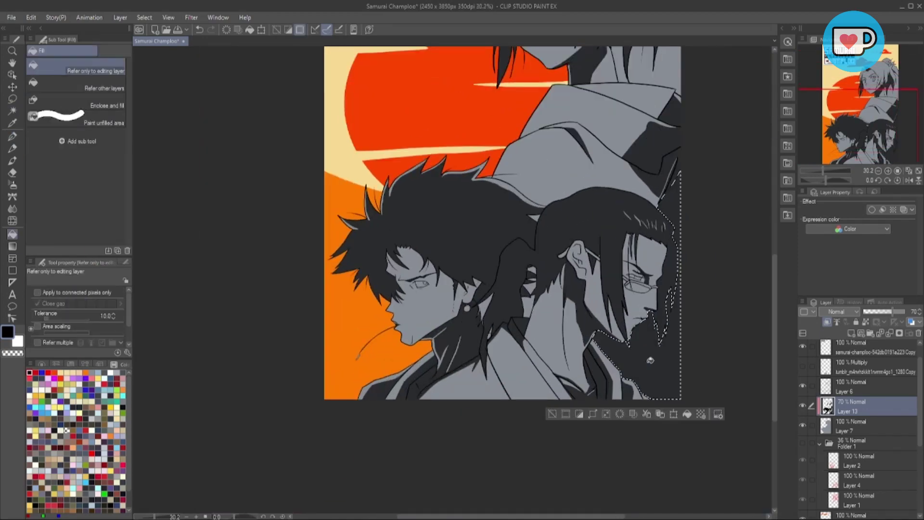
Step: Hide Layer 13 and, on a new Layer 14 below it, fill the glasses-wearing man's hair near-black, skin pale beige and kimono navy
scroll(538, 422, "down", 1)
scroll(538, 422, "down", 1)
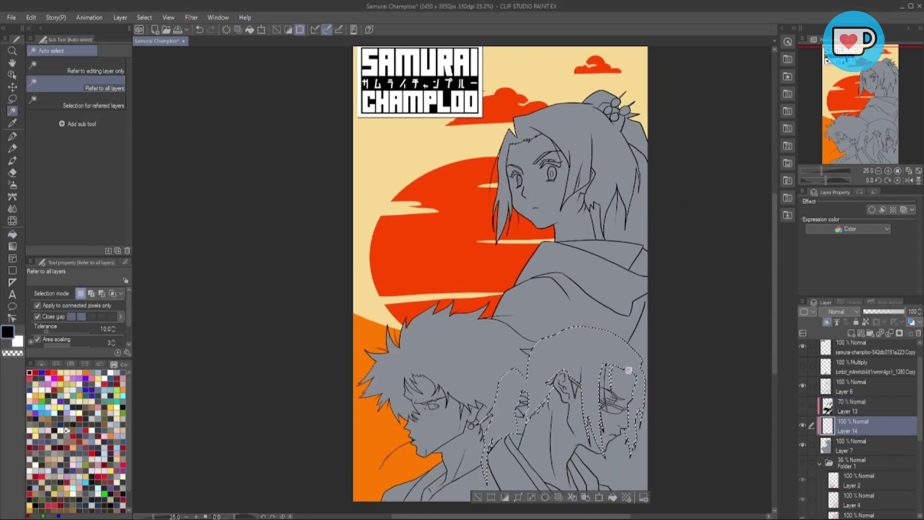
scroll(482, 337, "up", 3)
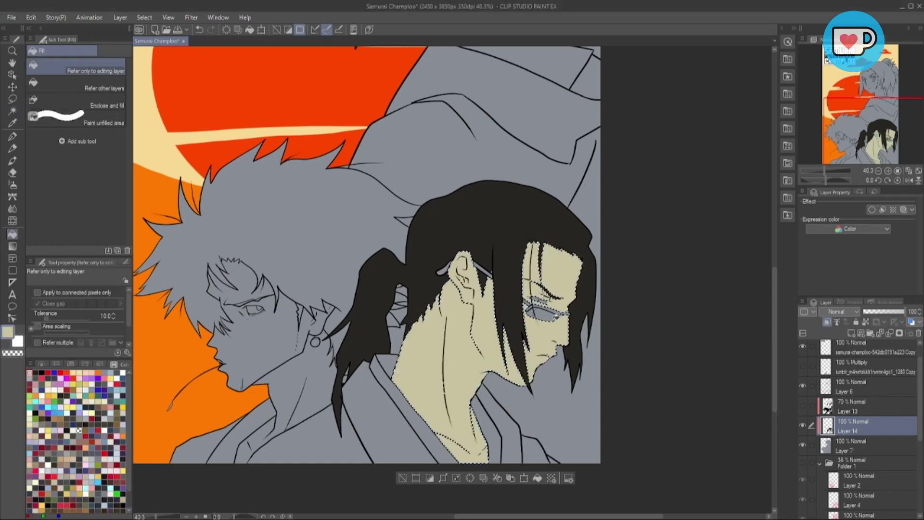
key("ctrl+d")
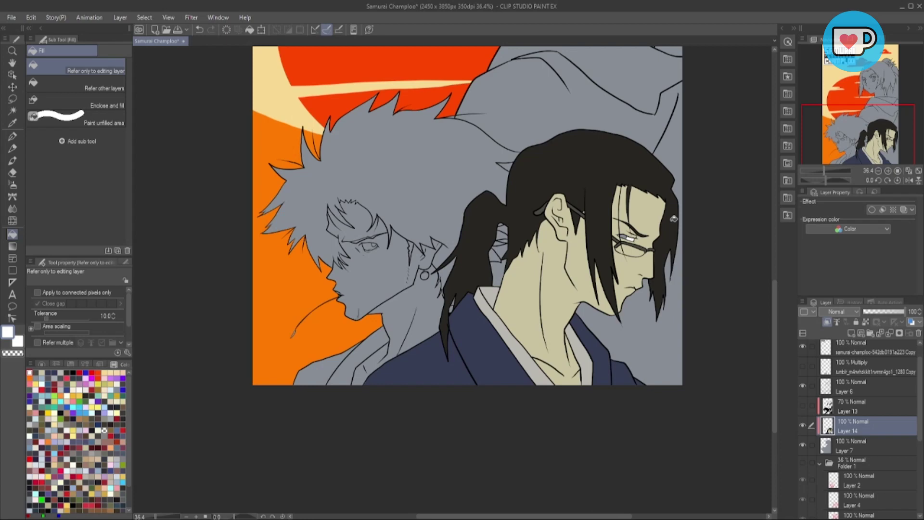
Step: Select the spiky-haired man's hair by reference to all layers and fill it with very dark brown on Layer 14
key("w")
left_click(506, 216)
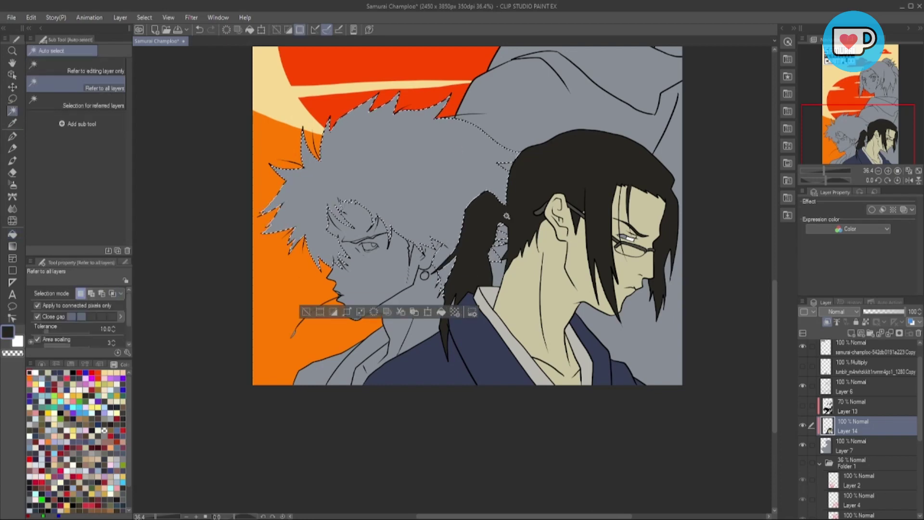
key("g")
left_click(443, 227)
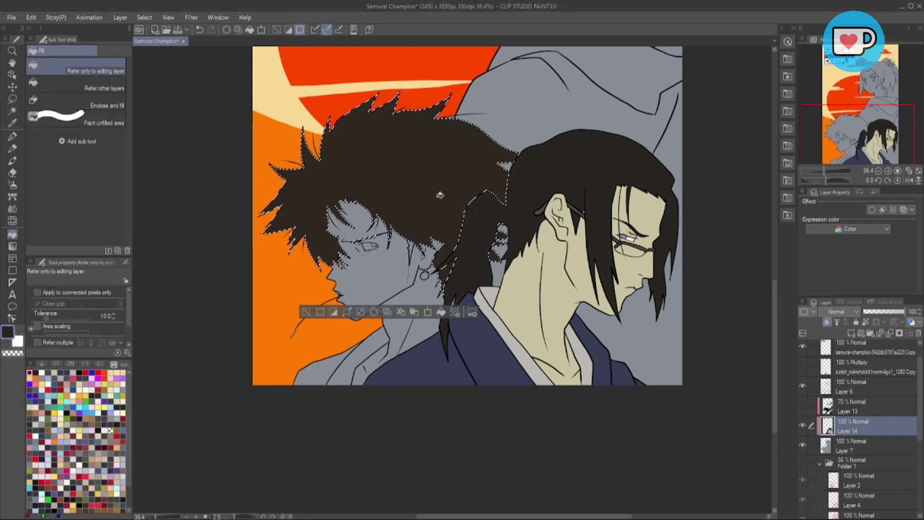
Step: Select the spiky-haired man's kimono and fill it with dark red on Layer 14
scroll(444, 227, "down", 1)
scroll(444, 227, "up", 2)
key("w")
key("ctrl+d")
left_click(420, 362)
key("alt+BackSpace")
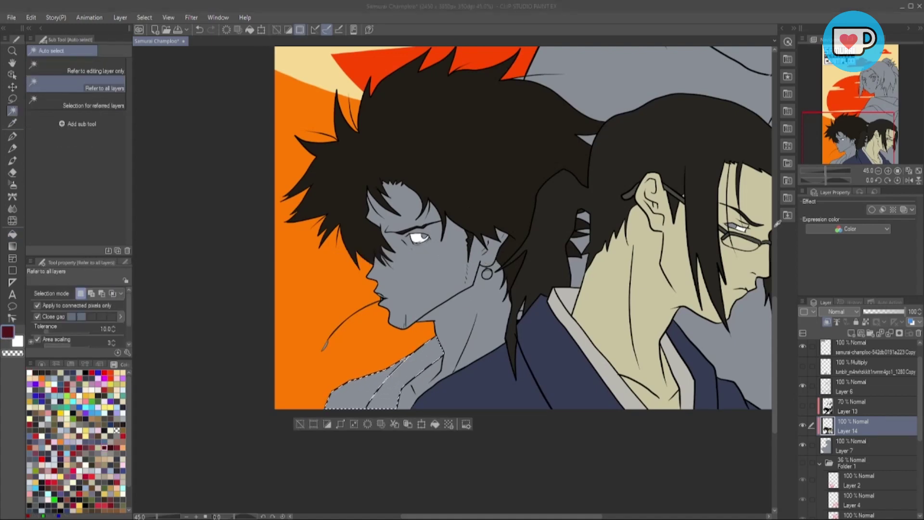
Step: Select the spiky-haired man's face and neck and fill them with a tan skin tone
left_click(506, 265)
key("g")
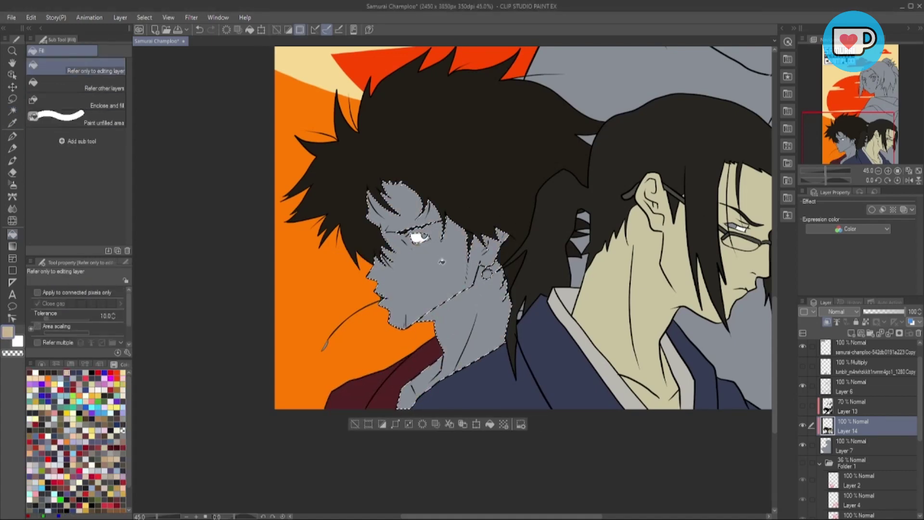
left_click(431, 315)
Step: Select the spiky-haired man's round earring and colour it pink-purple with the Mapping pen at size 12
left_click(487, 273)
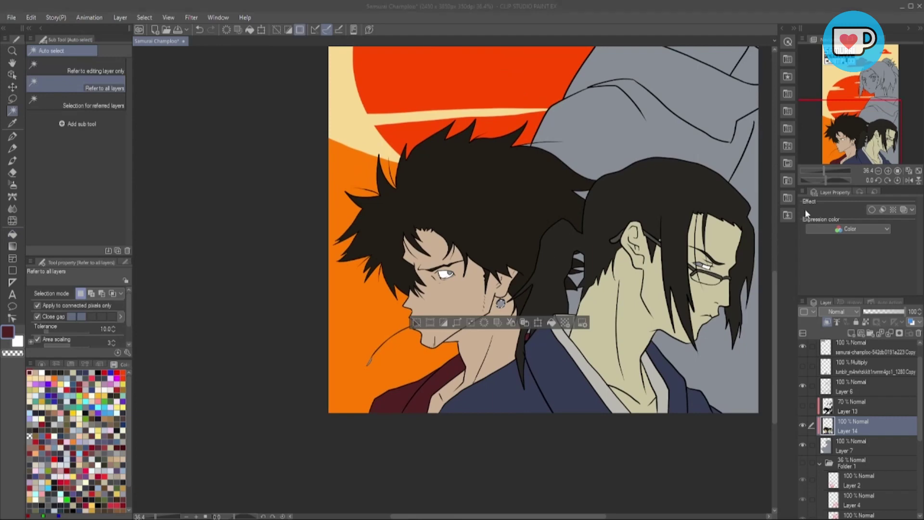
scroll(571, 260, "up", 2)
key("p")
scroll(571, 261, "down", 2)
scroll(554, 308, "up", 5)
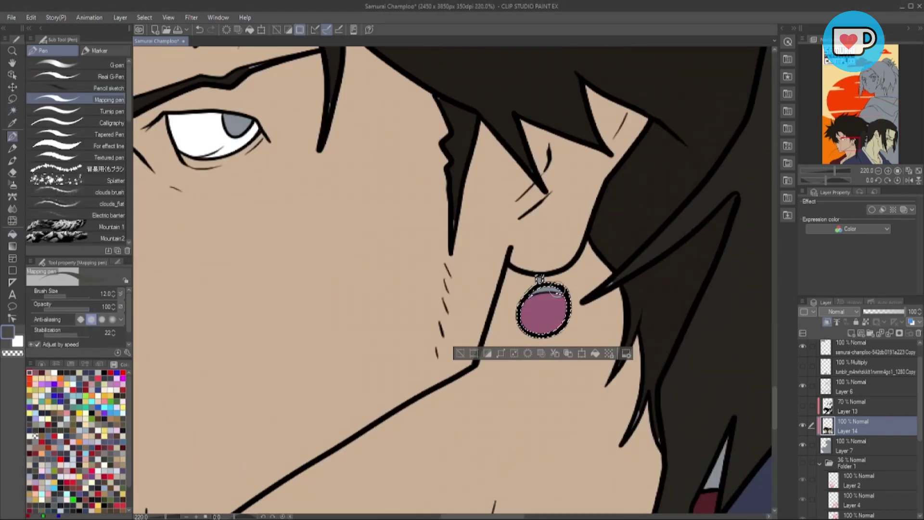
Step: Select the woman's kimono, including the area behind the two men, and fill it with magenta pink on Layer 14
scroll(570, 383, "down", 6)
scroll(570, 383, "down", 2)
key("w")
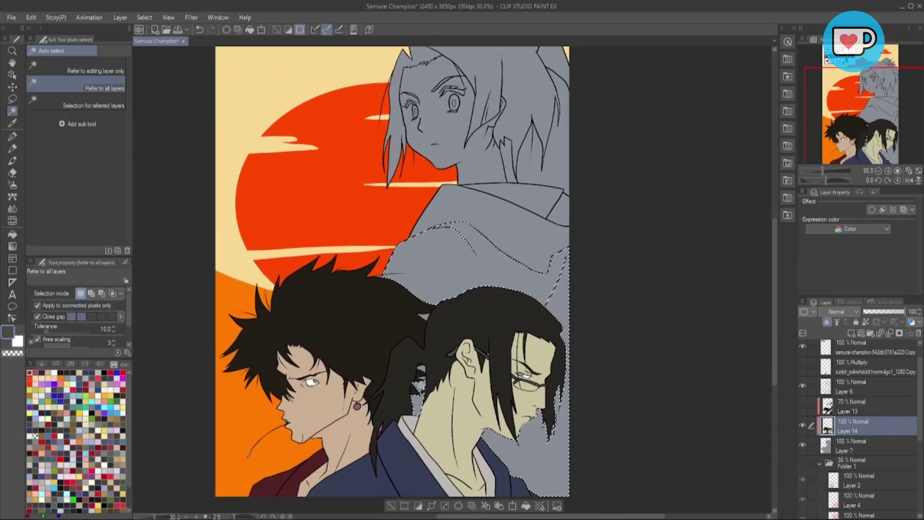
left_click(499, 300)
key("alt+BackSpace")
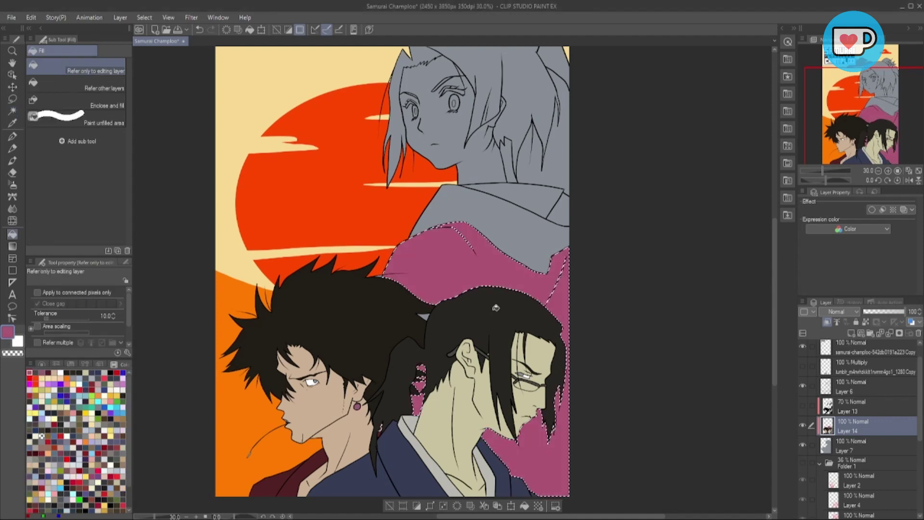
Step: Clear the gray base on Layer 7 from the gap beneath the woman's ponytail and fill her wide kimono collar with dark maroon
left_click(852, 444)
scroll(751, 207, "down", 3)
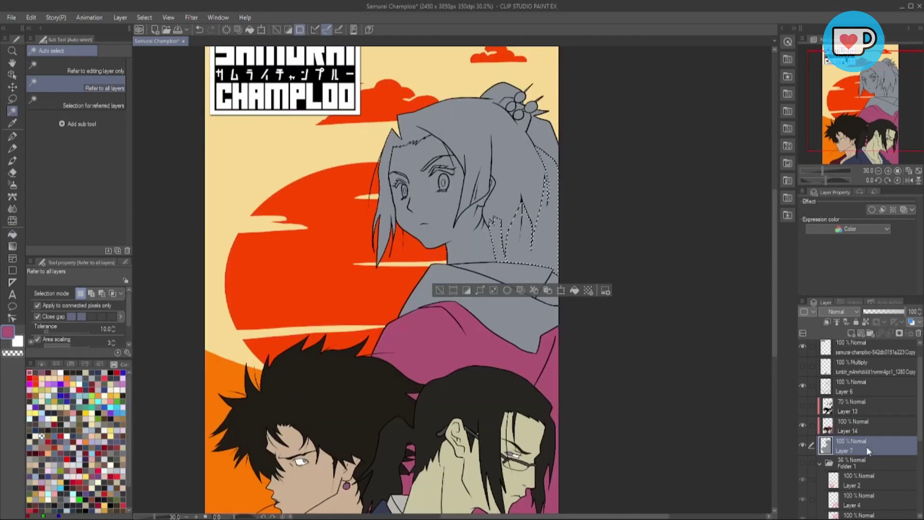
key("g")
left_click(553, 294)
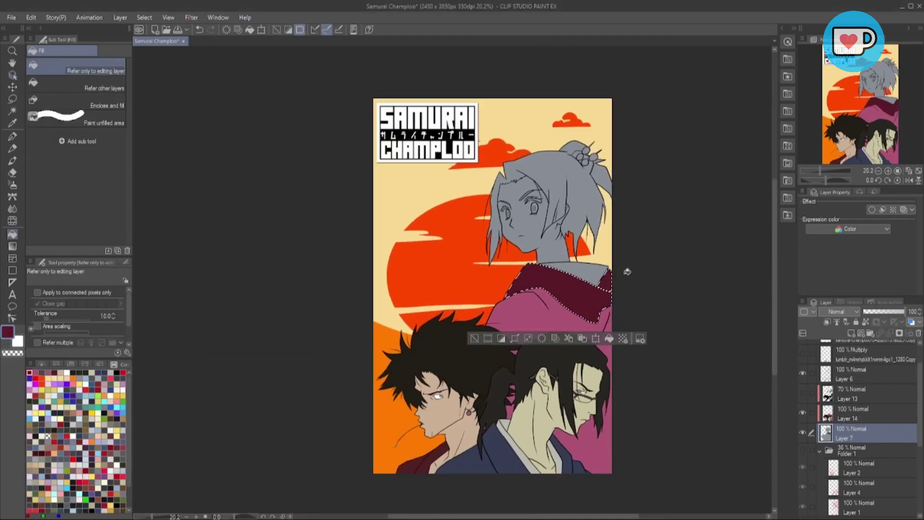
Step: Fill the woman's inner collar with light pink and recolour her kimono a muted purple on Layer 14
left_click(573, 269)
key("w")
left_click(597, 322)
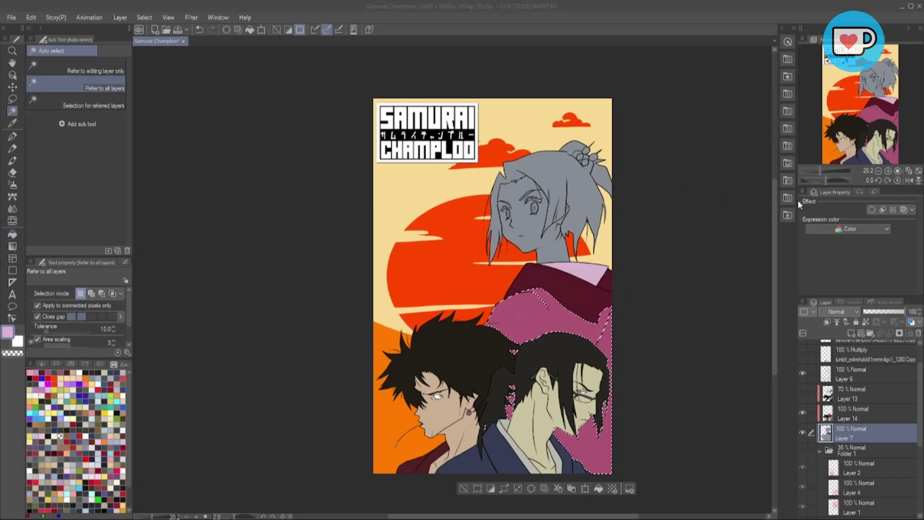
key("g")
left_click(553, 289)
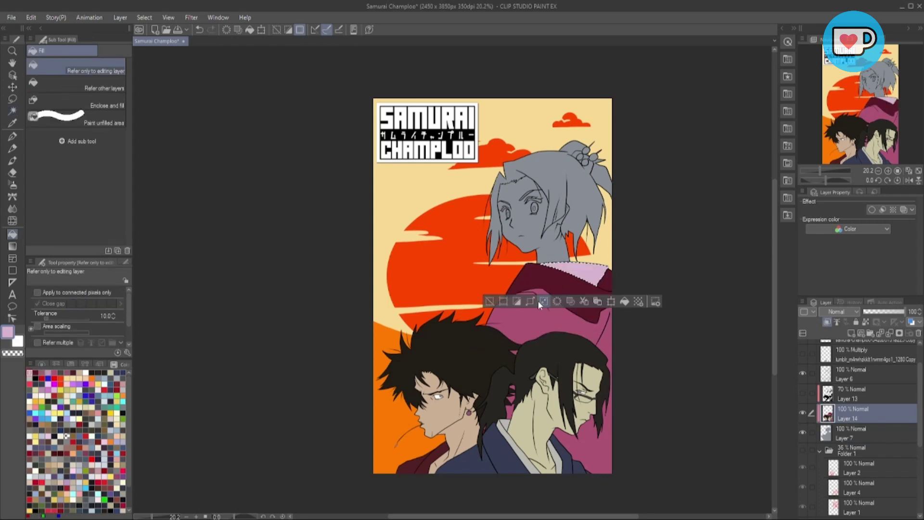
key("w")
left_click(554, 317)
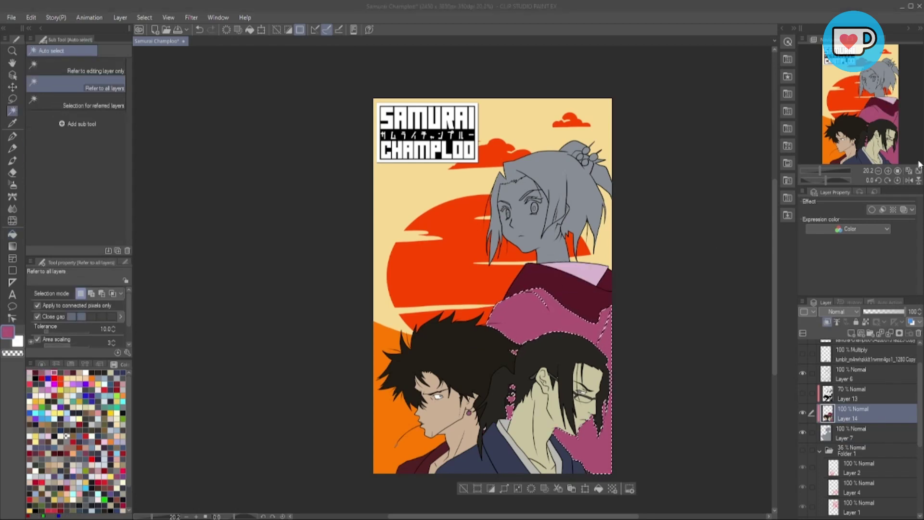
Step: Select all of the woman's hair, fill it with dark brown and clear the selection
left_click(563, 188)
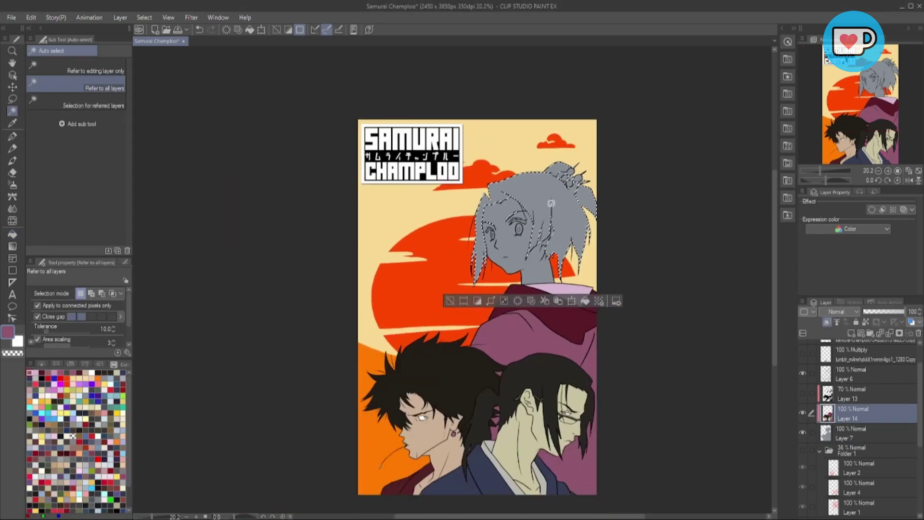
key("i")
left_click(719, 264)
key("g")
left_click(568, 183)
key("ctrl+d")
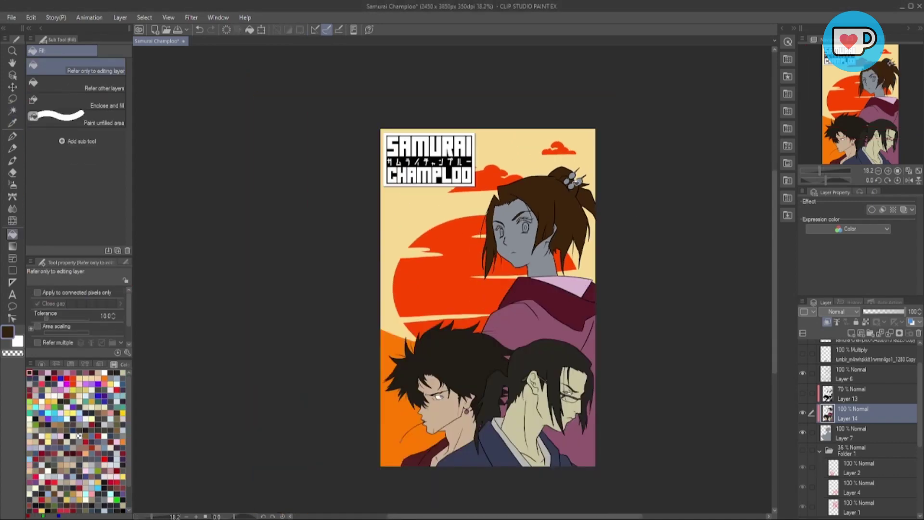
Step: Select the irises of the woman's eyes and fill them with dark brown
scroll(526, 226, "up", 4)
key("w")
left_click(525, 227)
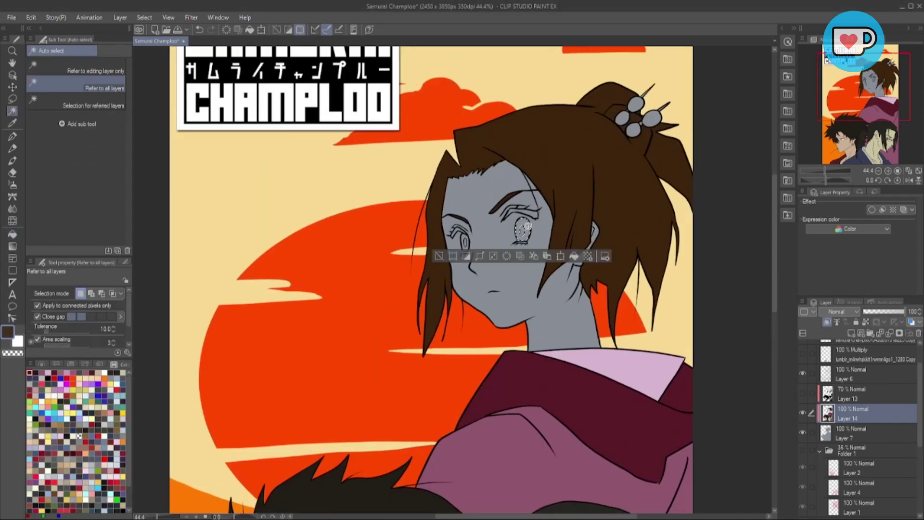
scroll(526, 222, "down", 3)
scroll(564, 185, "up", 2)
Step: Fill the woman's face and neck with a pale skin tone and colour the whites of her eyes white
left_click(564, 185)
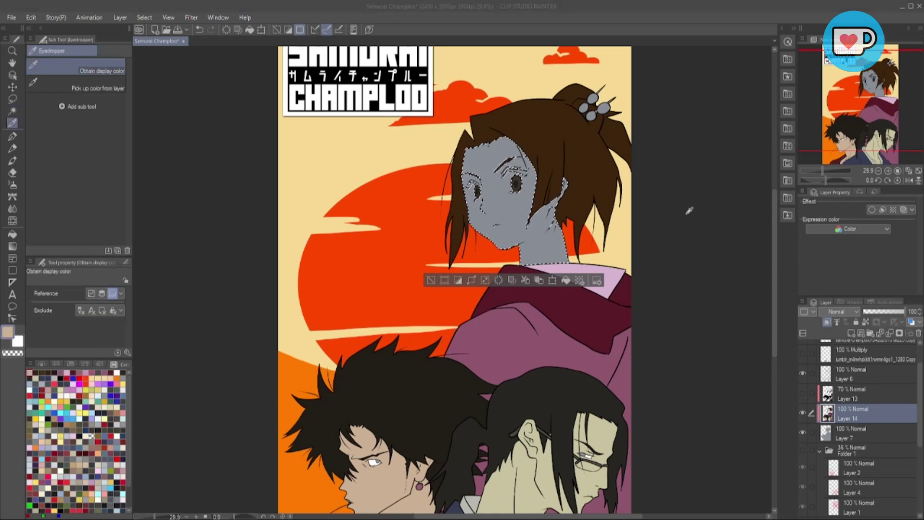
key("p")
key("alt+Delete")
scroll(515, 169, "up", 3)
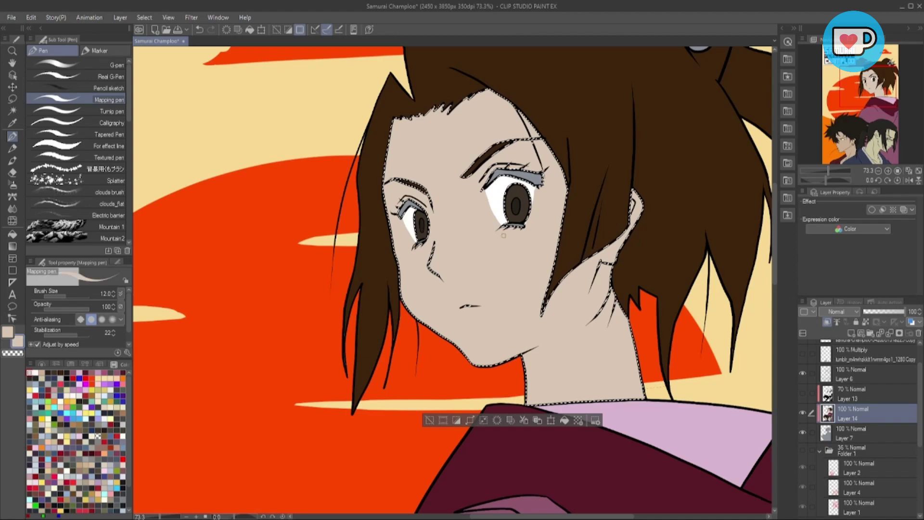
Step: Switch to Layer 6 and fill in the woman's upper eyelashes with solid black
scroll(488, 199, "down", 4)
scroll(488, 198, "up", 3)
scroll(488, 199, "down", 2)
key("alt+]")
key("alt+]")
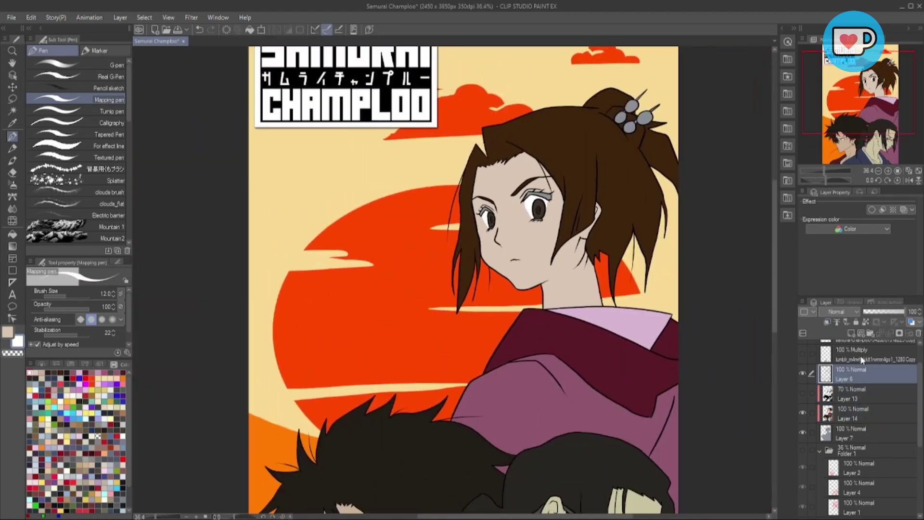
key("ctrl+d")
scroll(519, 210, "up", 5)
scroll(575, 217, "down", 4)
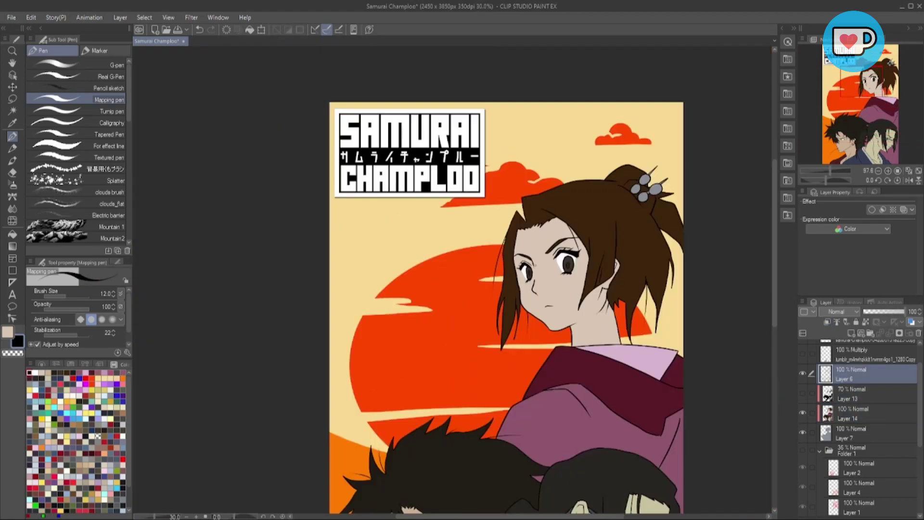
Step: Paint the glasses-wearing man's iris black on Layer 14 with the Mapping pen at size 12
scroll(681, 395, "up", 5)
scroll(499, 322, "up", 5)
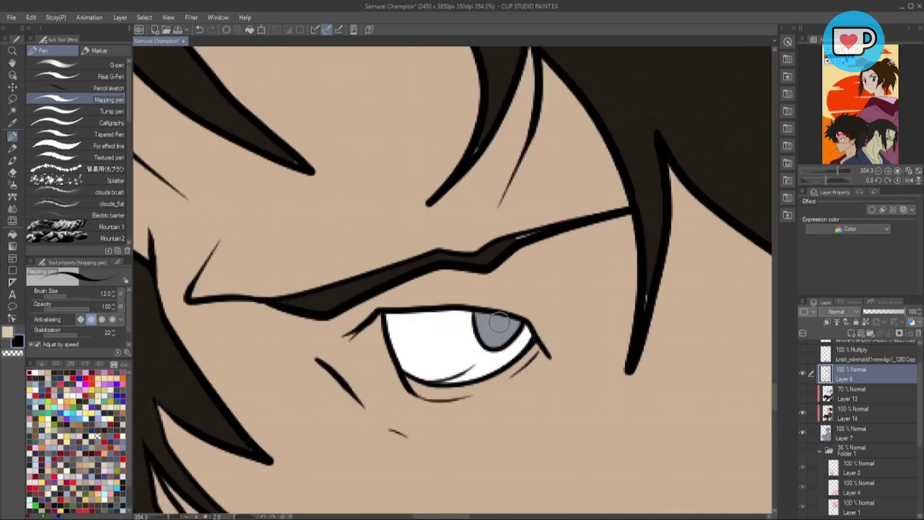
scroll(508, 330, "down", 5)
scroll(508, 330, "up", 5)
key("alt+[")
key("alt+[")
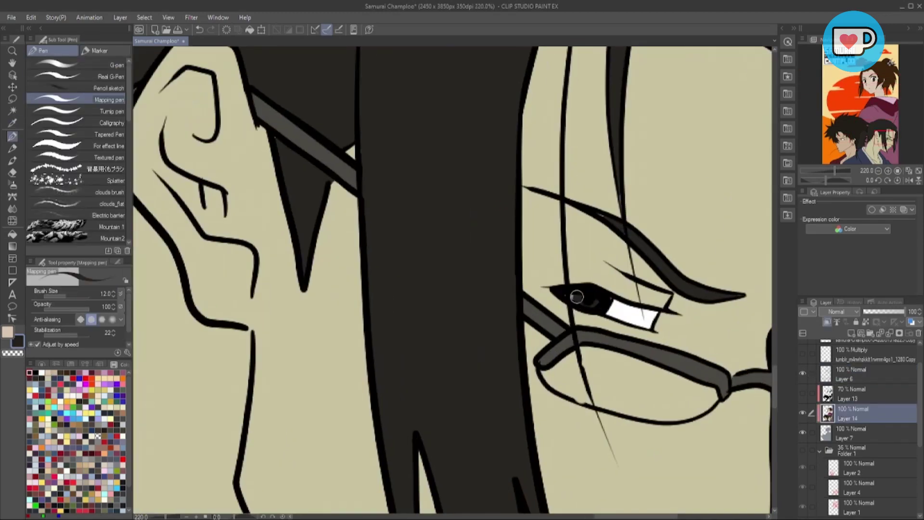
scroll(326, 242, "down", 3)
scroll(327, 242, "up", 3)
scroll(327, 243, "down", 3)
Step: Show Layer 13 again and paint a white glare on the man's glasses lens on a new Layer 15 above Layer 6
left_click(852, 374)
left_click(852, 333)
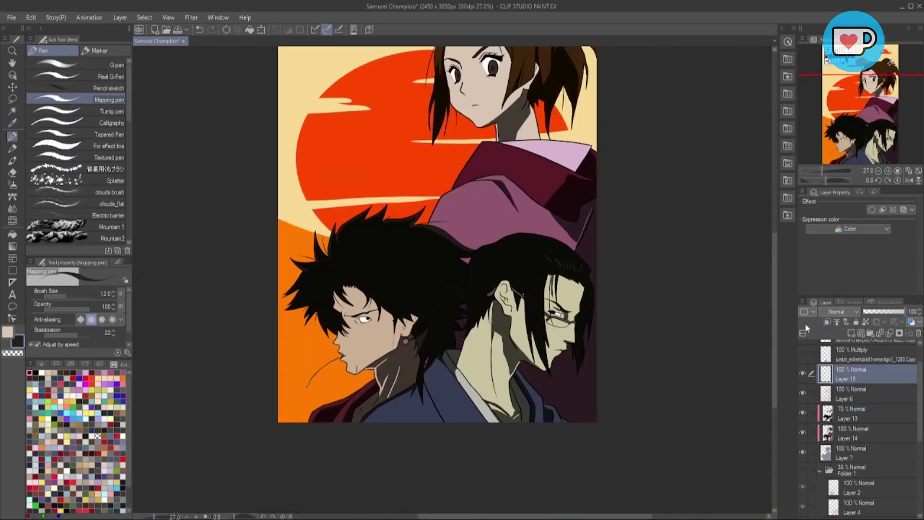
scroll(544, 314, "up", 4)
scroll(544, 314, "down", 1)
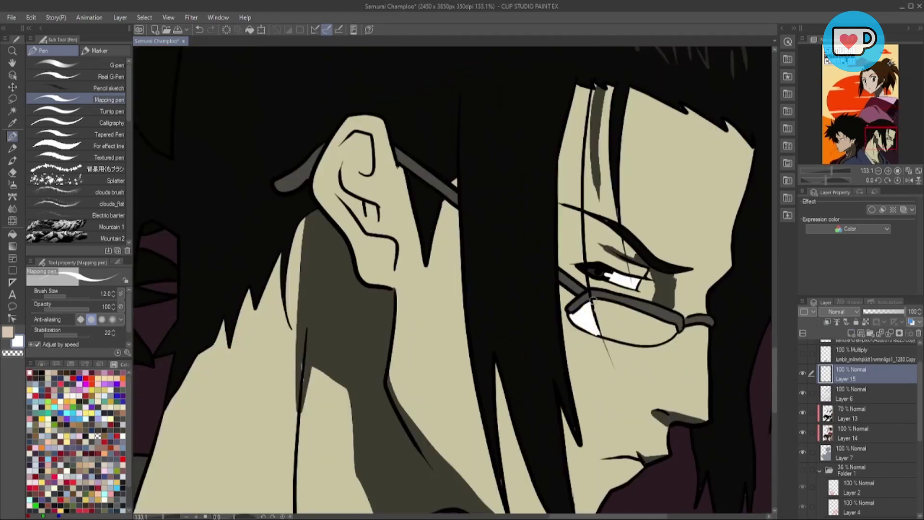
scroll(453, 279, "down", 3)
scroll(337, 241, "up", 3)
Step: Add small white highlights to the woman's eyes on Layer 15
scroll(337, 241, "down", 3)
scroll(486, 168, "up", 4)
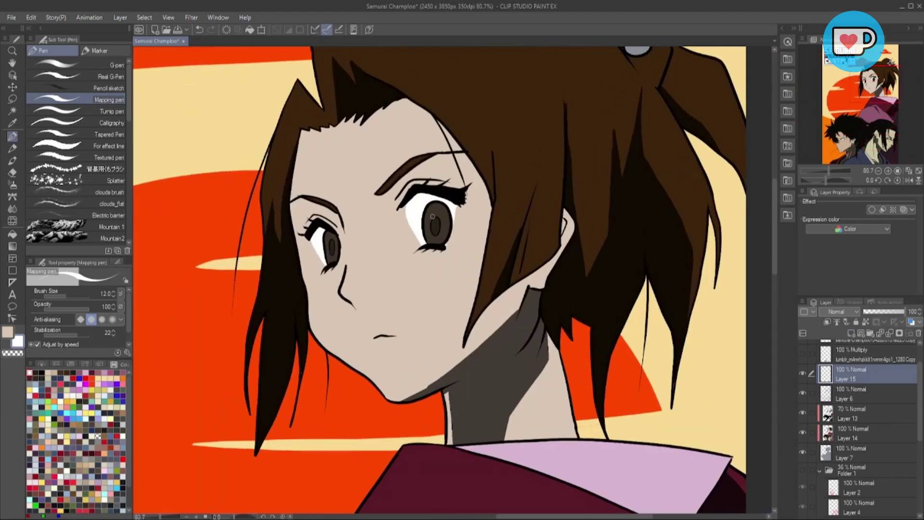
scroll(485, 168, "down", 6)
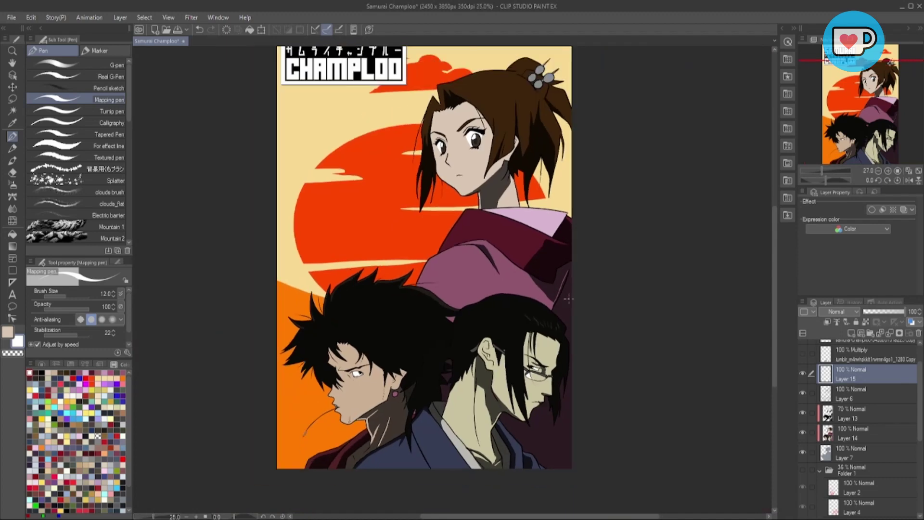
Step: Create Layer 16 above Layer 13 and fill the combined silhouette of the three characters with deep blue
left_click(853, 434)
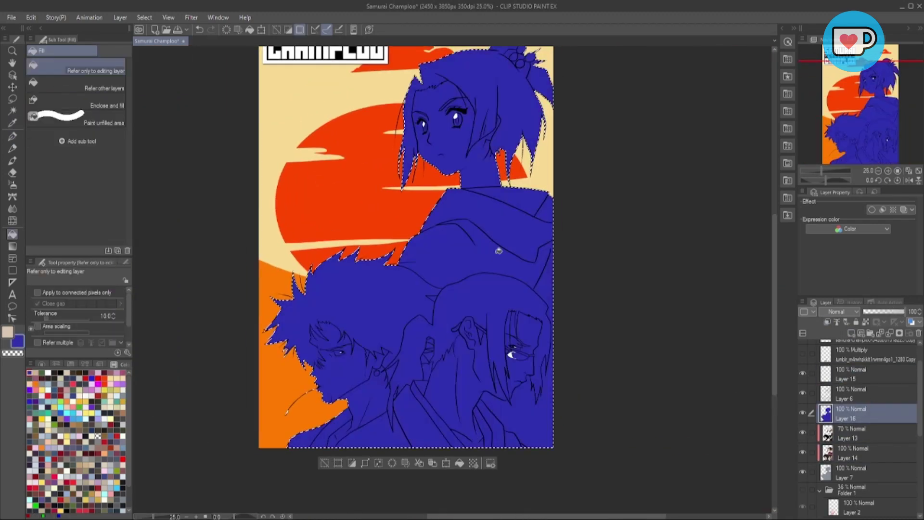
Step: Recolour the silhouette fill on Layer 16 to orange-red and set the layer's blending mode to Overlay
scroll(838, 312, "down", 3)
scroll(828, 318, "down", 4)
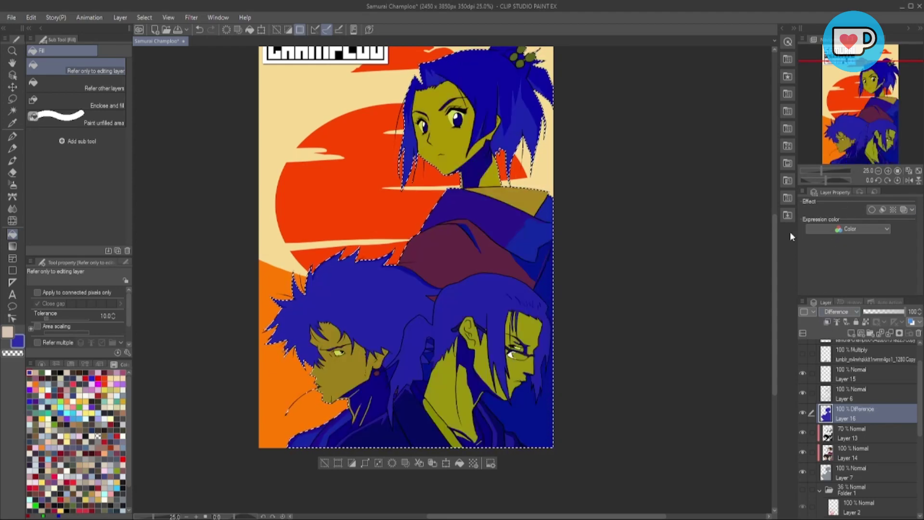
scroll(838, 312, "up", 3)
Step: Compare Layer 13's black shadows at 62% and 53% opacity, and set the layer's opacity to 99%
left_click(862, 433)
left_click(913, 313)
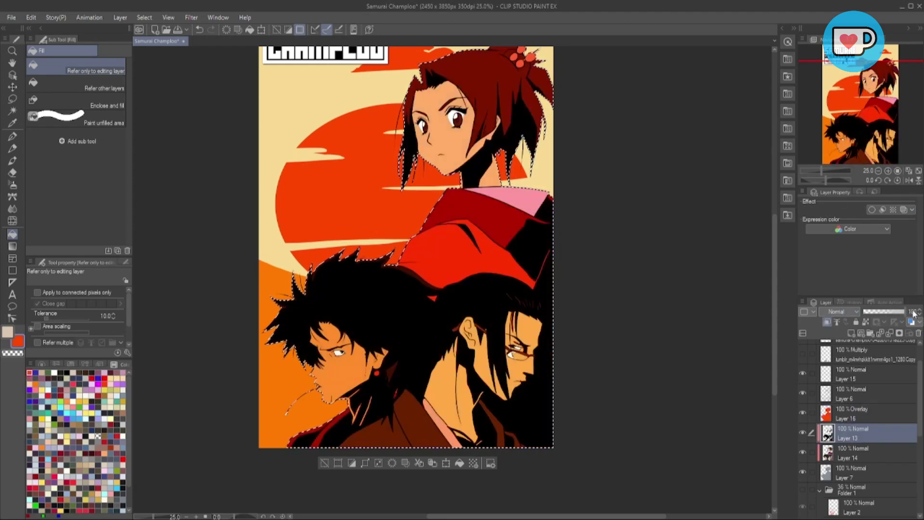
scroll(432, 318, "up", 4)
scroll(432, 317, "down", 2)
scroll(431, 318, "up", 1)
key("p")
scroll(406, 427, "down", 3)
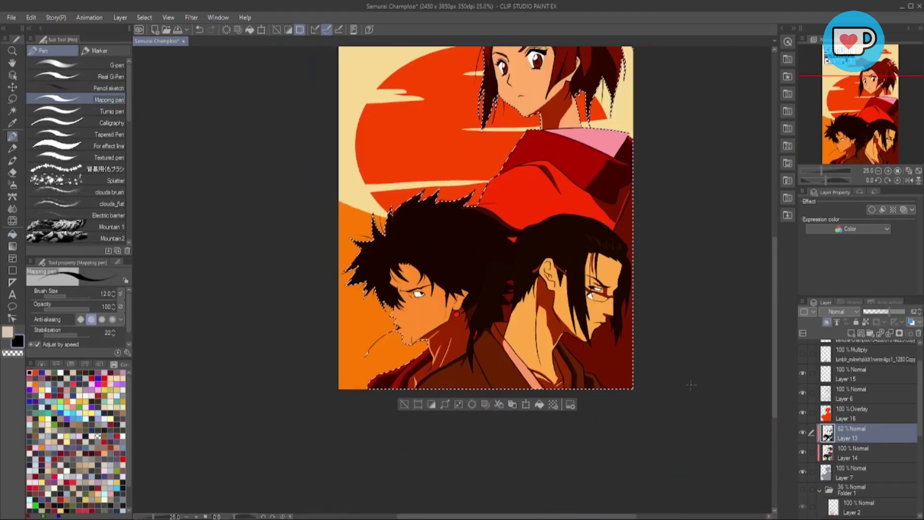
scroll(620, 328, "up", 3)
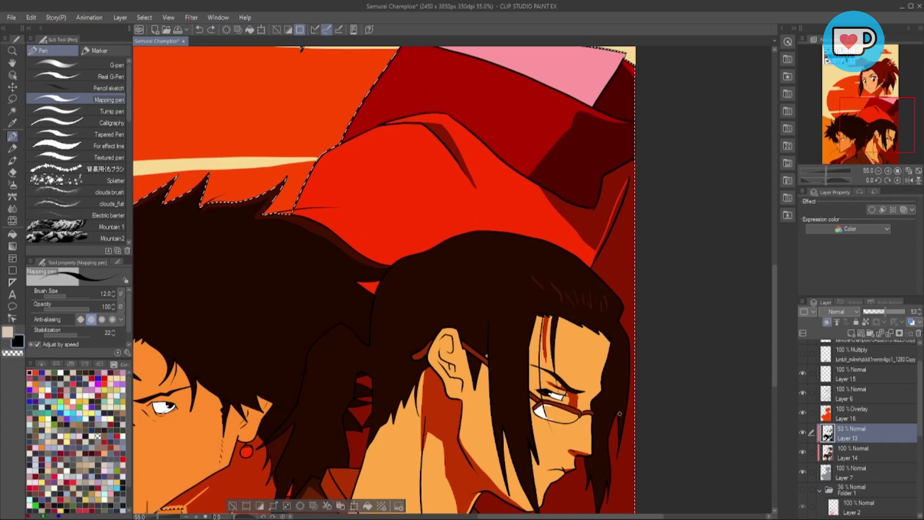
scroll(607, 433, "down", 2)
scroll(618, 344, "up", 2)
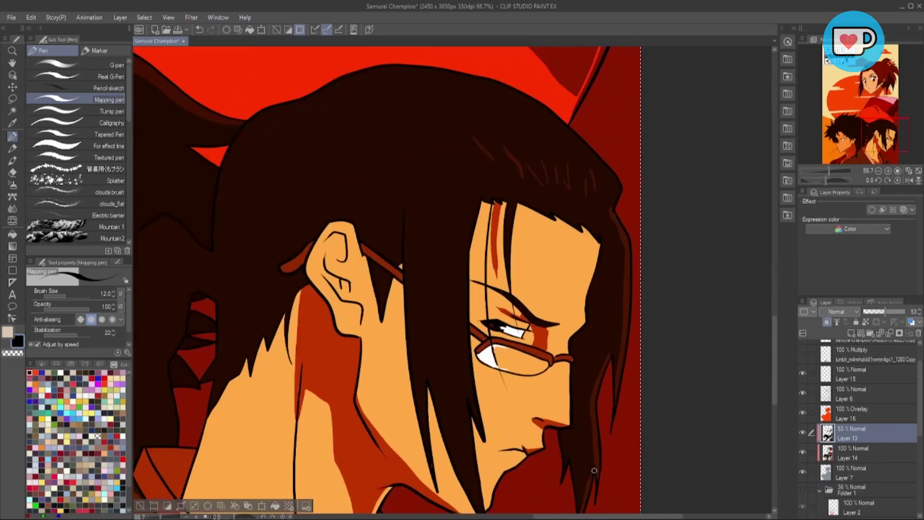
scroll(595, 470, "down", 3)
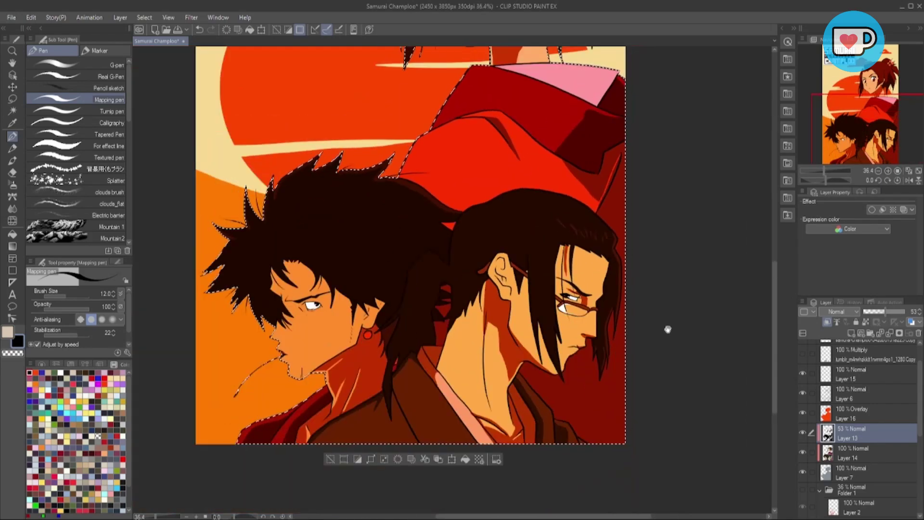
scroll(668, 329, "up", 2)
scroll(394, 316, "down", 1)
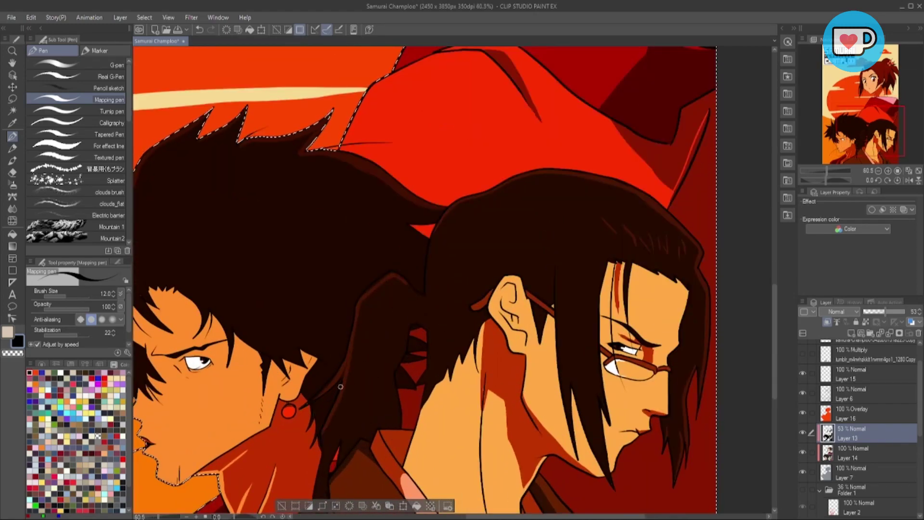
scroll(332, 415, "down", 5)
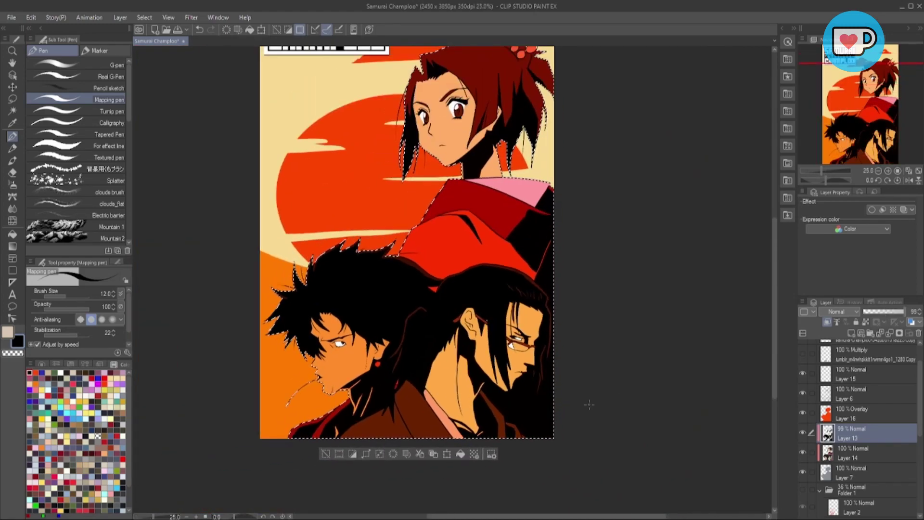
Step: Deselect and shade the woman's forehead in light blue on a new Multiply Layer 17 above Layer 13, with the Mapping pen at size 40
key("ctrl+d")
key("ctrl+shift+n")
scroll(434, 279, "up", 1)
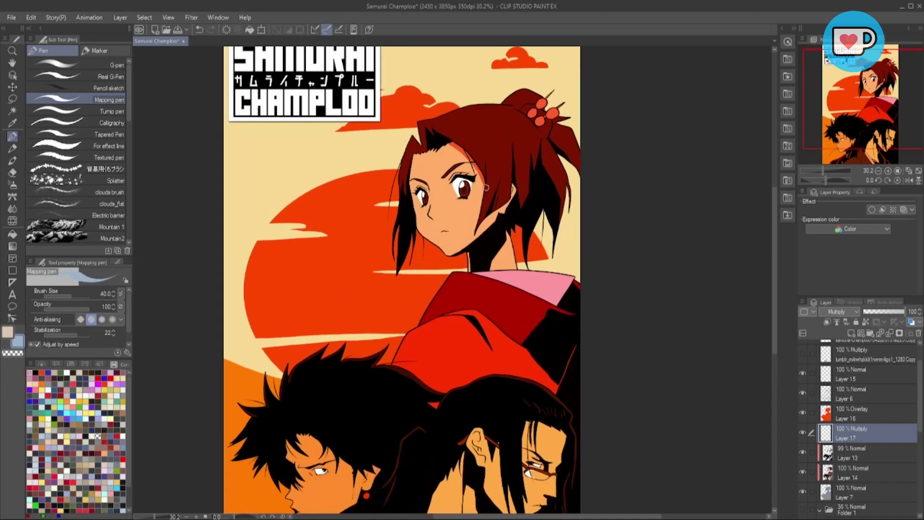
scroll(482, 179, "up", 2)
scroll(467, 193, "down", 3)
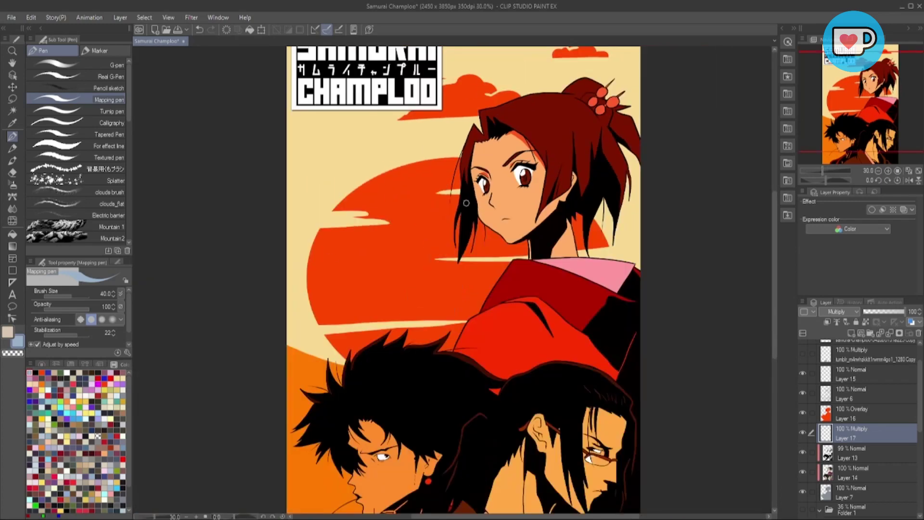
scroll(467, 160, "down", 1)
scroll(571, 399, "up", 4)
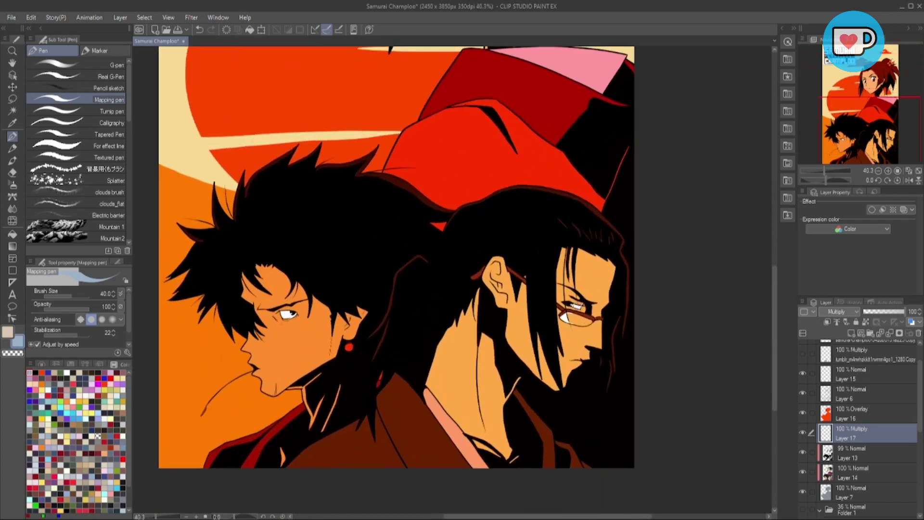
Step: Clip Layer 17 to the layer below and paint shadows beside the hair strands on the glasses-wearing man's face
left_click(852, 452)
left_click(852, 433)
scroll(522, 228, "down", 2)
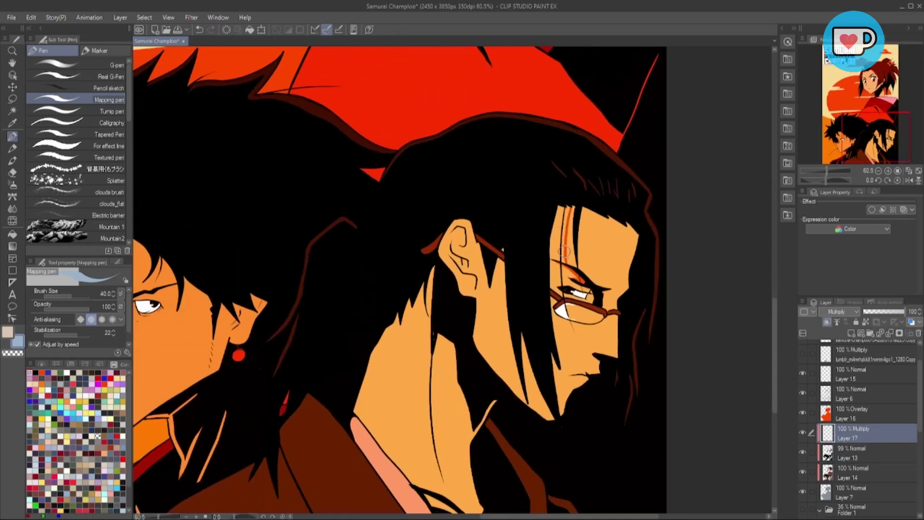
scroll(525, 236, "down", 2)
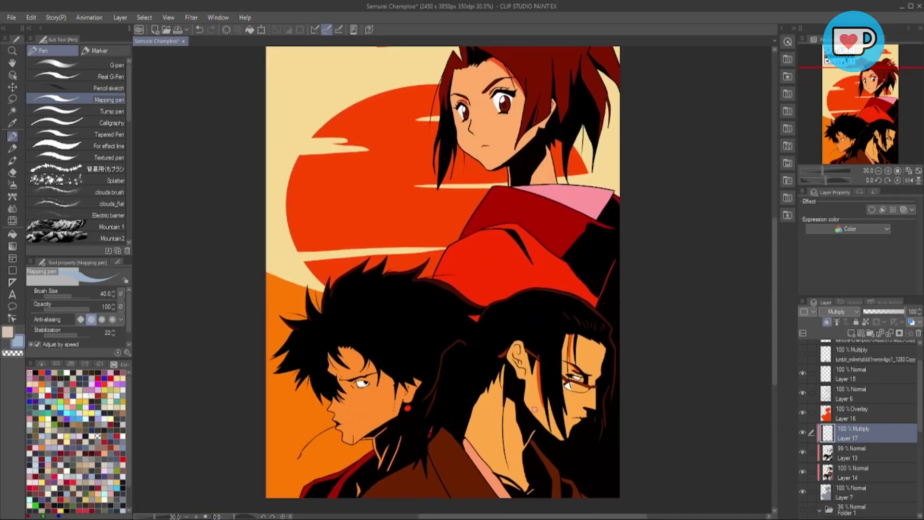
scroll(539, 383, "up", 2)
scroll(558, 433, "up", 1)
scroll(556, 398, "down", 2)
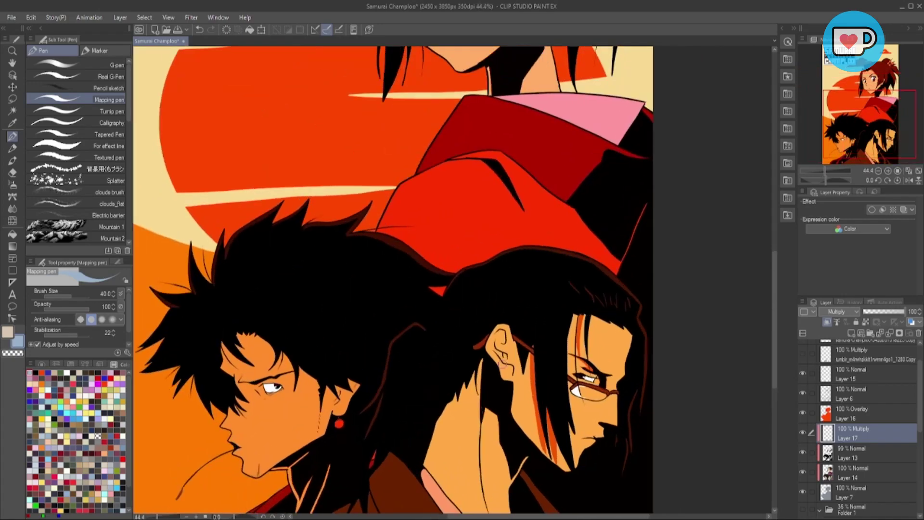
Step: Paint shadows on Layer 17 inside the glasses-wearing man's ear, along his jaw and on his neck beside the collar
scroll(544, 337, "up", 1)
scroll(537, 256, "down", 2)
scroll(537, 256, "up", 2)
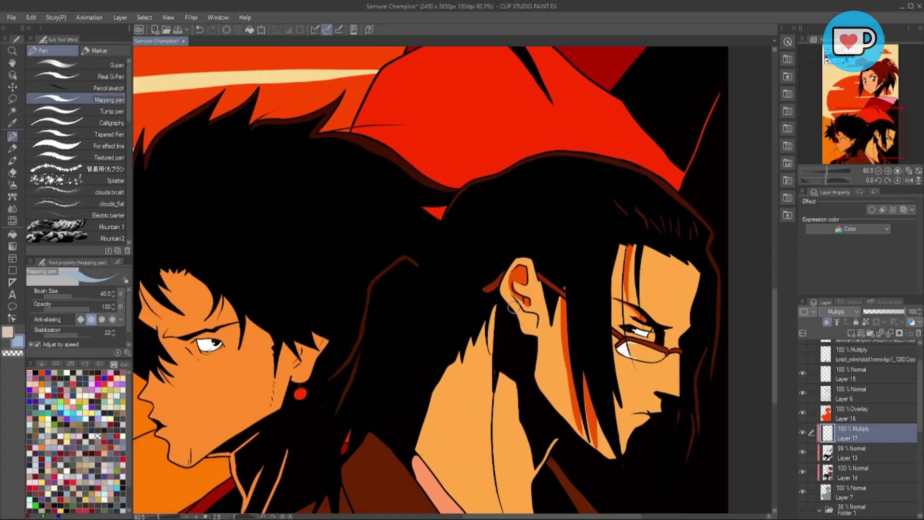
scroll(513, 307, "down", 2)
scroll(530, 327, "up", 2)
scroll(530, 338, "down", 2)
scroll(491, 386, "up", 1)
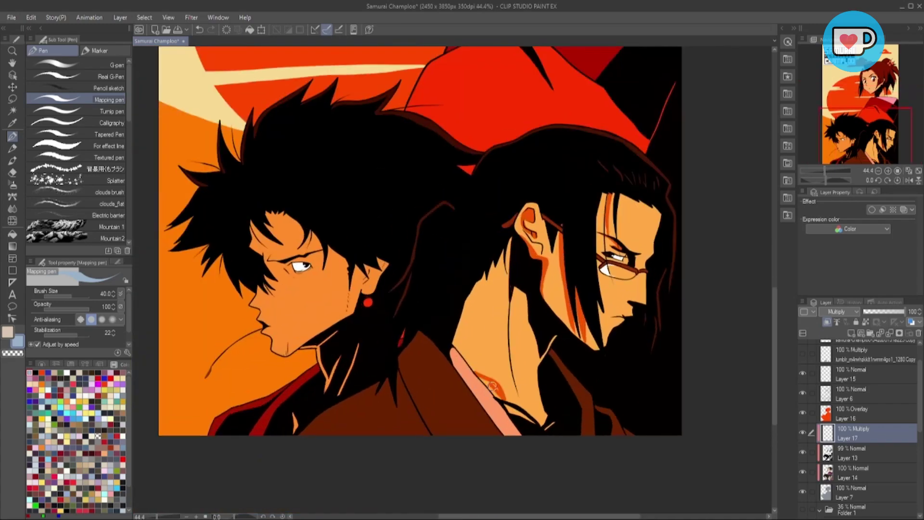
scroll(482, 398, "up", 1)
scroll(481, 397, "down", 4)
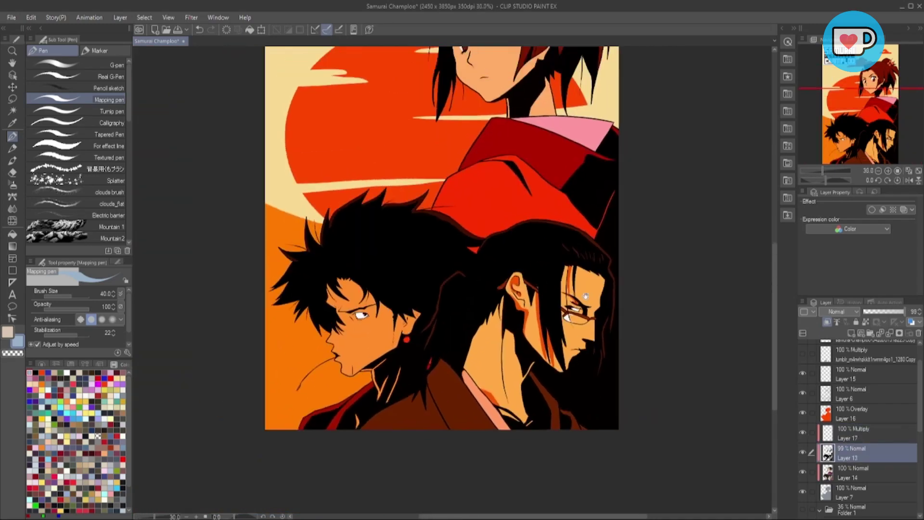
Step: Try to move Layer 15 directly below the Overlay layer
left_click_drag(862, 374, 879, 420)
key("ctrl+z")
scroll(652, 427, "up", 1)
left_click_drag(652, 427, 680, 397)
scroll(529, 410, "up", 1)
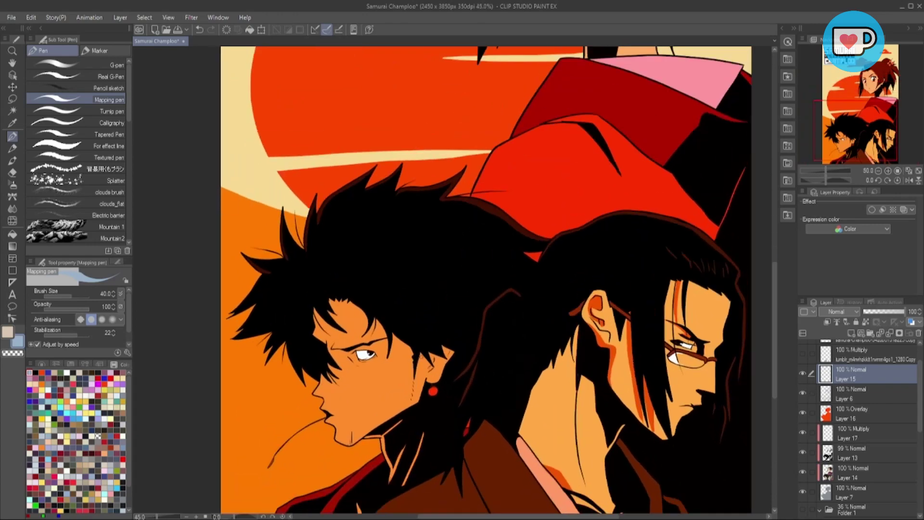
scroll(492, 425, "down", 2)
Step: Fill the characters' combined silhouette with black on Layer 7, clear the selection and save the illustration
left_click(883, 449)
key("g")
scroll(467, 463, "up", 1)
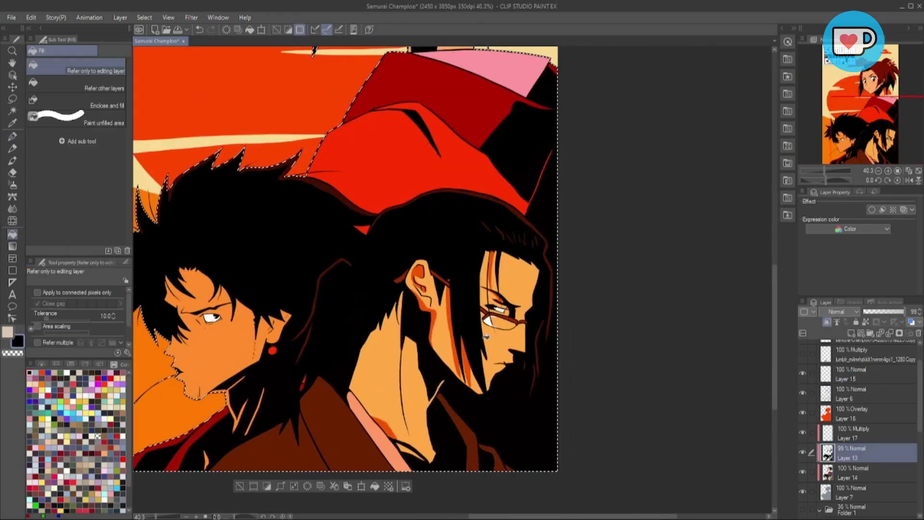
left_click(438, 435, "ctrl+shift")
scroll(438, 435, "down", 1)
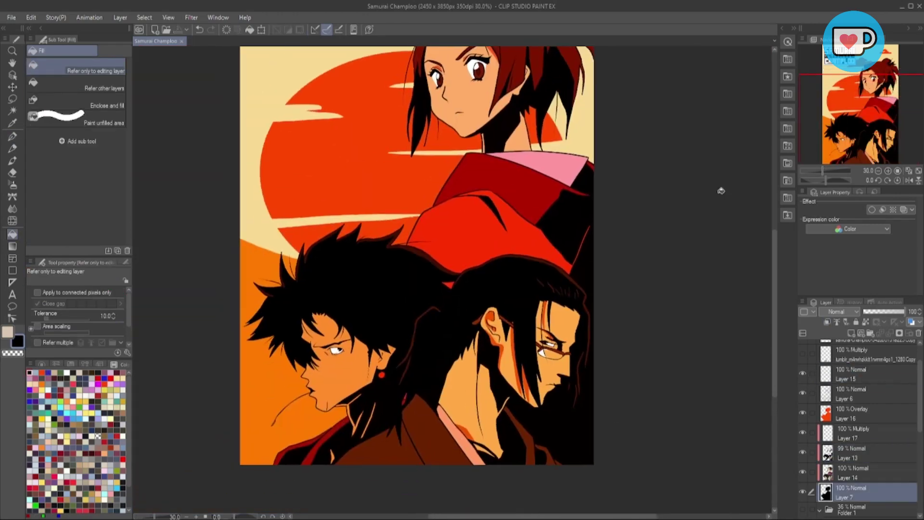
Step: Shade the spiky-haired man's eye and lips on Layer 17 in light blue with the Mapping pen at size 10
key("p")
scroll(558, 457, "up", 2)
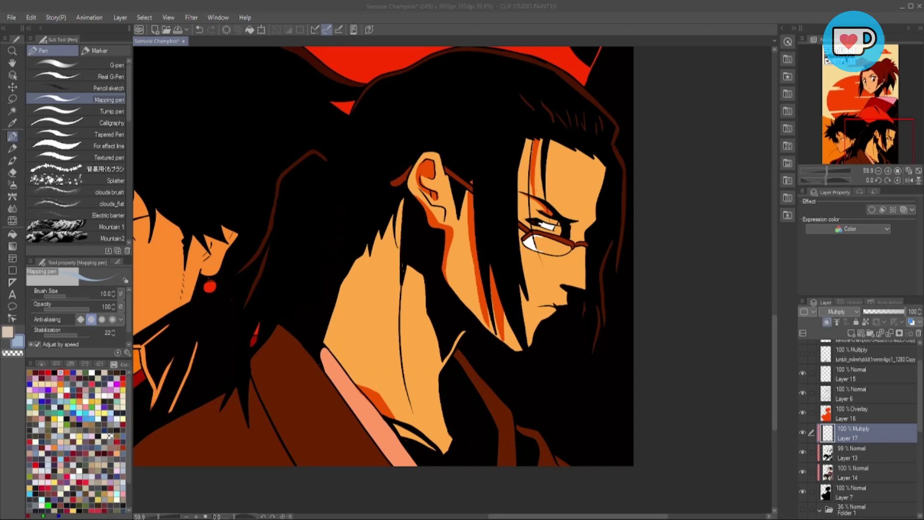
scroll(424, 222, "up", 3)
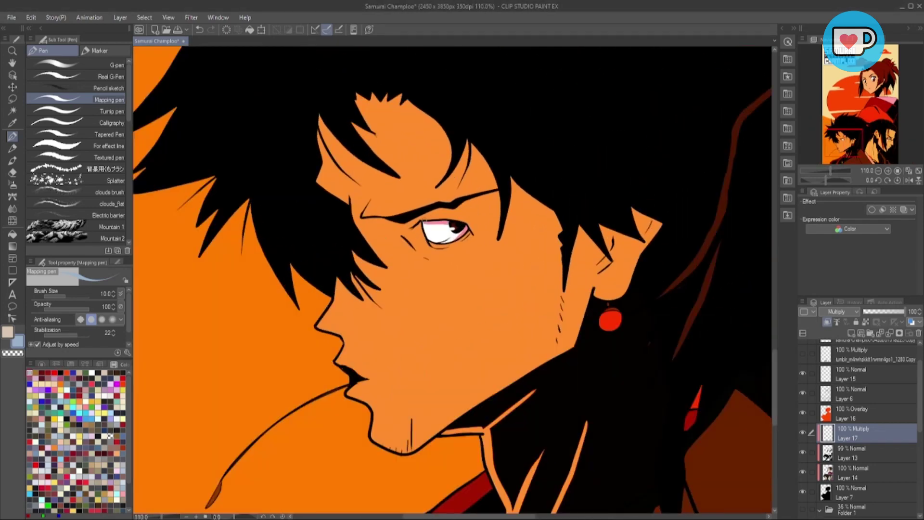
scroll(590, 259, "down", 1)
scroll(590, 259, "up", 1)
scroll(591, 259, "down", 2)
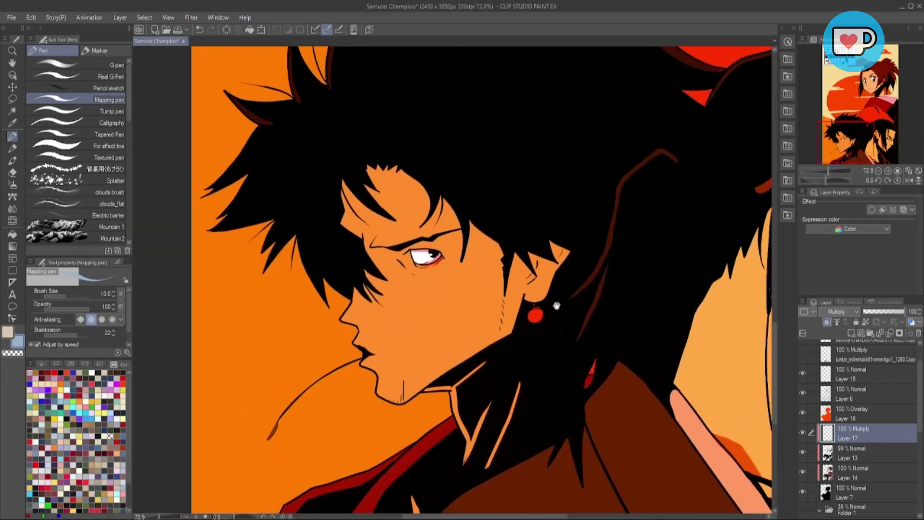
left_click_drag(417, 112, 393, 158)
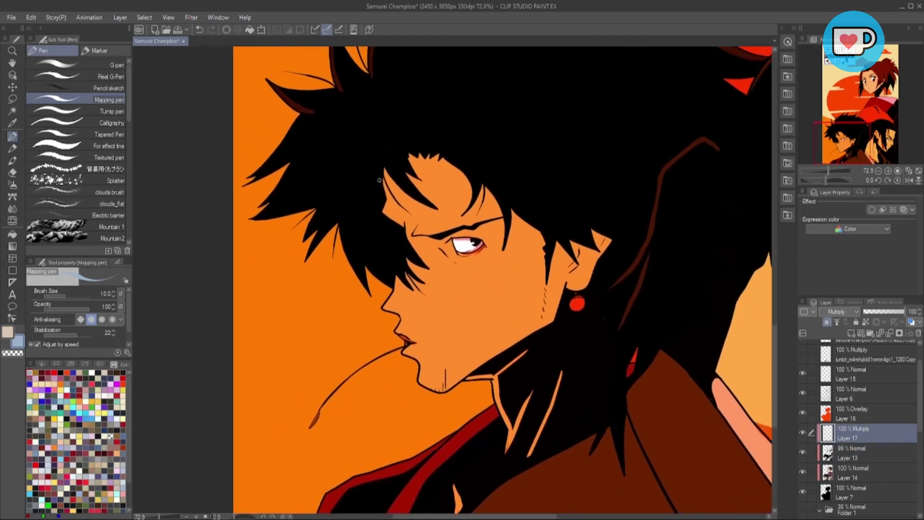
Step: Paint shadows on Layer 17 beneath the spiky-haired man's fringe, at his temple and around his ear
left_click_drag(386, 191, 424, 225)
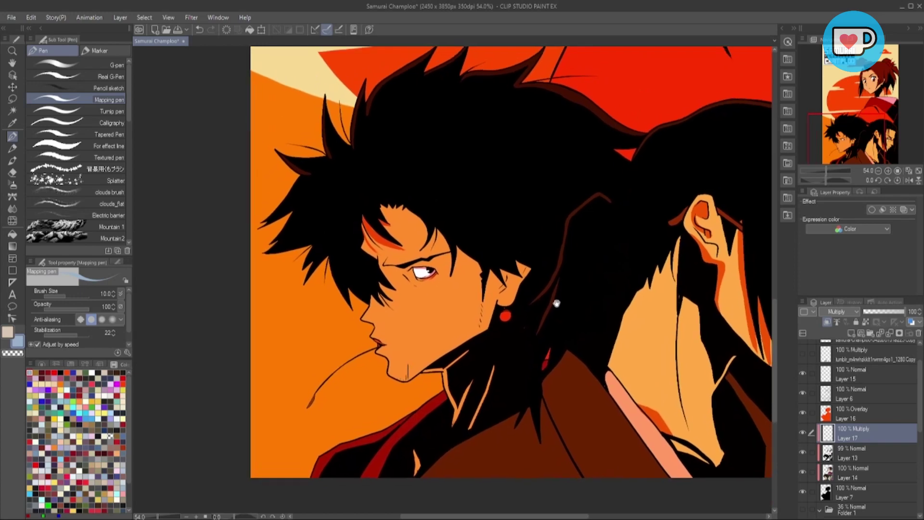
scroll(424, 225, "up", 1)
scroll(436, 256, "down", 3)
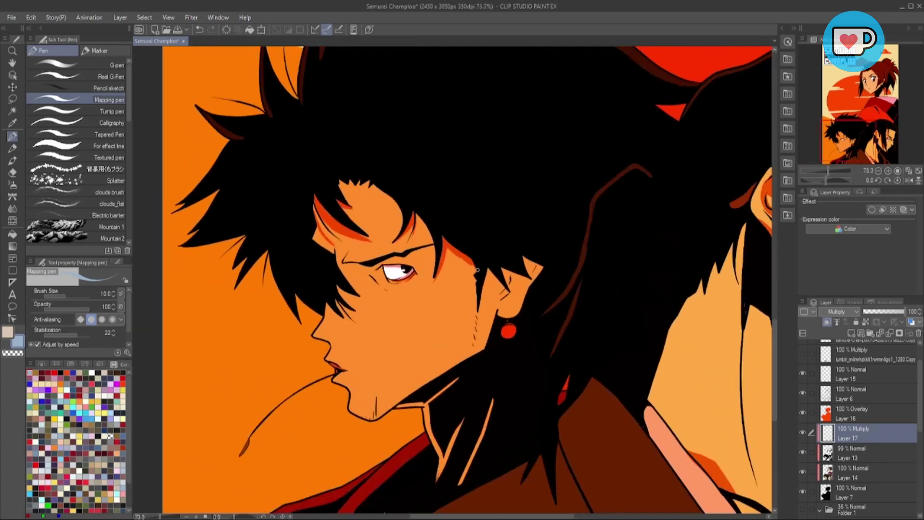
scroll(448, 300, "up", 2)
scroll(446, 295, "up", 1)
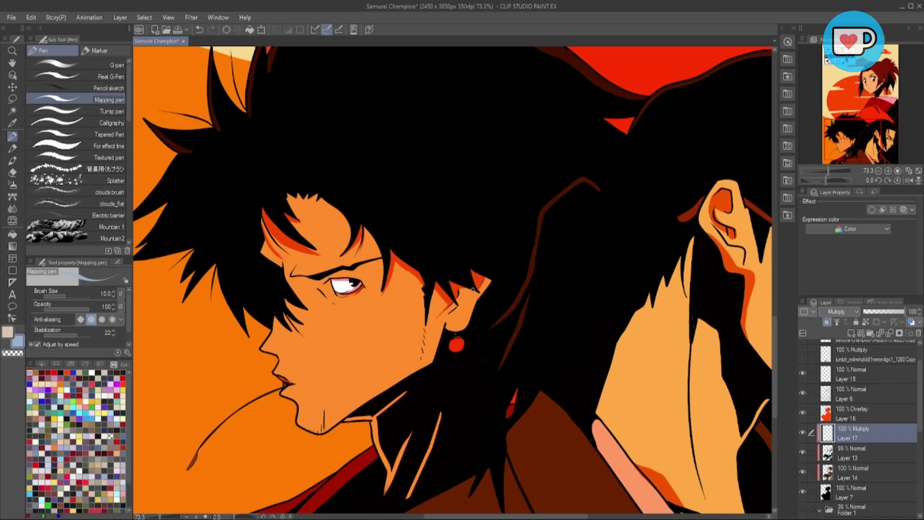
scroll(473, 295, "down", 2)
scroll(506, 330, "up", 1)
Step: Shade the spiky-haired man's round red earring and add a small white highlight to it on Layer 15
left_click_drag(505, 330, 424, 282)
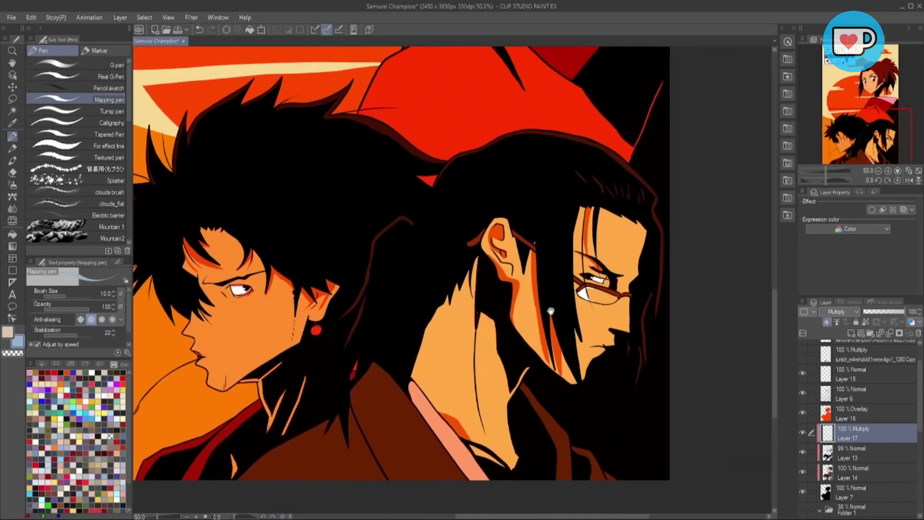
scroll(577, 324, "down", 1)
scroll(577, 324, "up", 5)
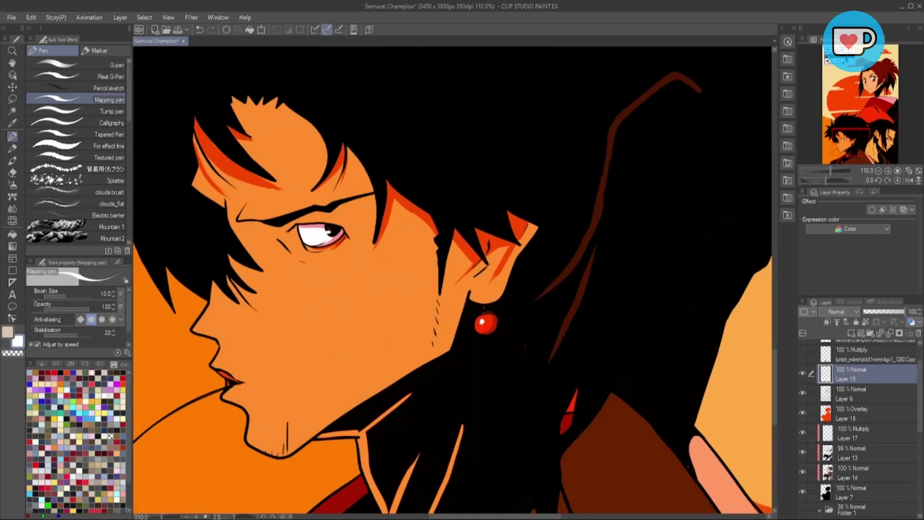
scroll(577, 323, "down", 5)
Step: Switch back to Layer 17 and shade the glasses-wearing man's lips and the area around his eyebrow in light blue
left_click_drag(662, 402, 628, 416)
scroll(626, 411, "up", 3)
key("alt+bracketleft")
key("alt+bracketleft")
key("alt+bracketleft")
key("alt+bracketleft")
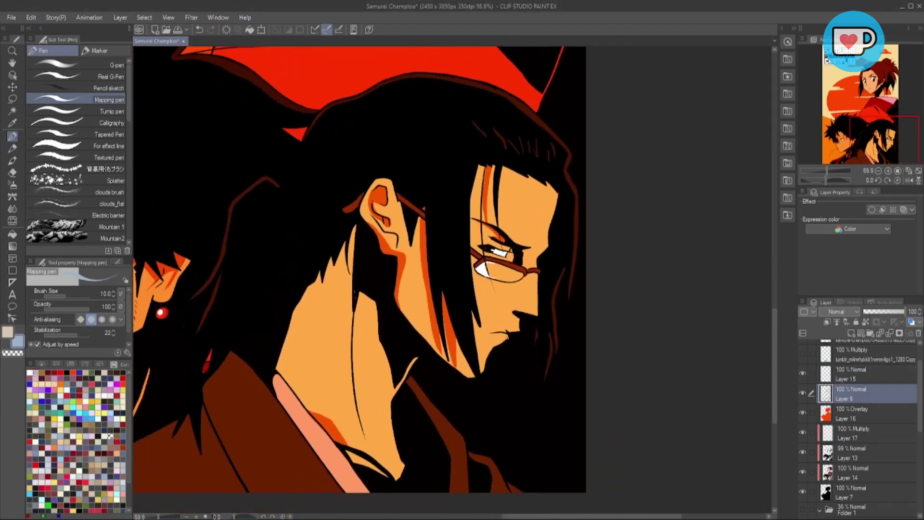
scroll(517, 299, "up", 1)
left_click(862, 434)
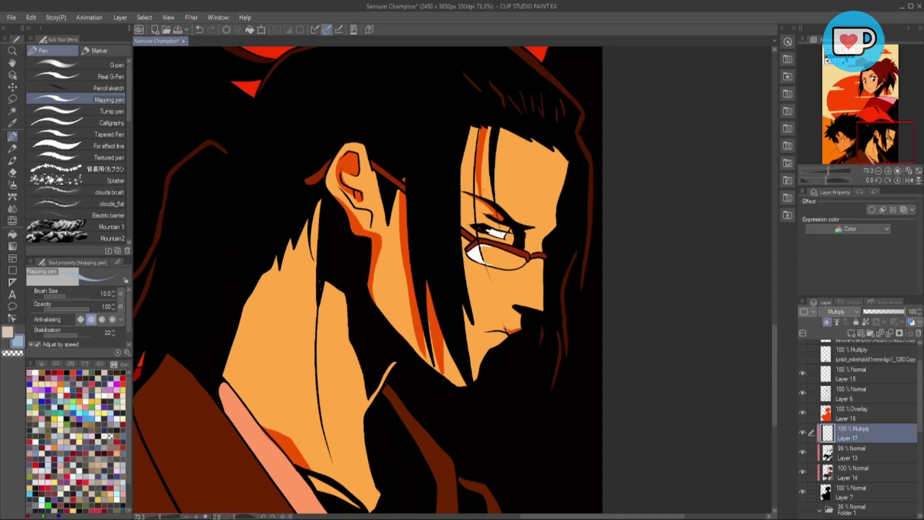
left_click_drag(545, 378, 529, 379)
scroll(420, 343, "up", 1)
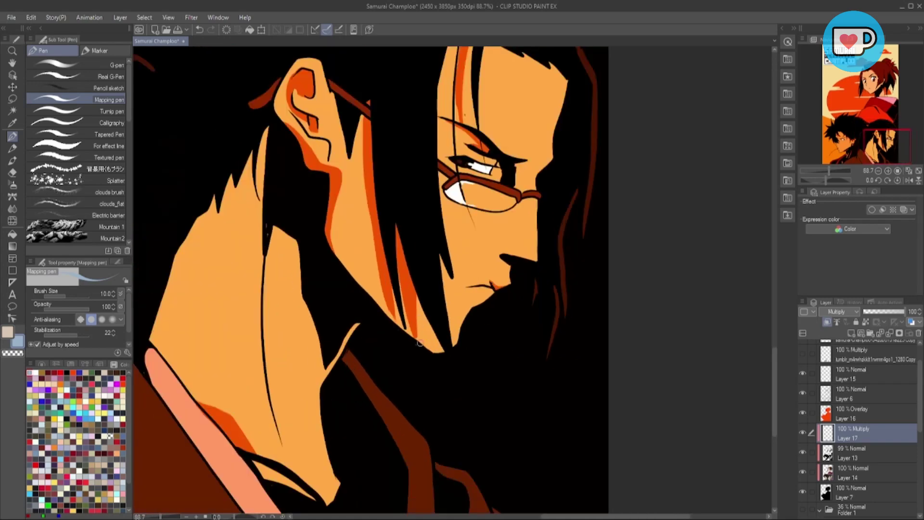
Step: Paint black shadows on the woman's round red hair beads on Layer 13 with the Mapping pen at size 25
scroll(390, 329, "down", 4)
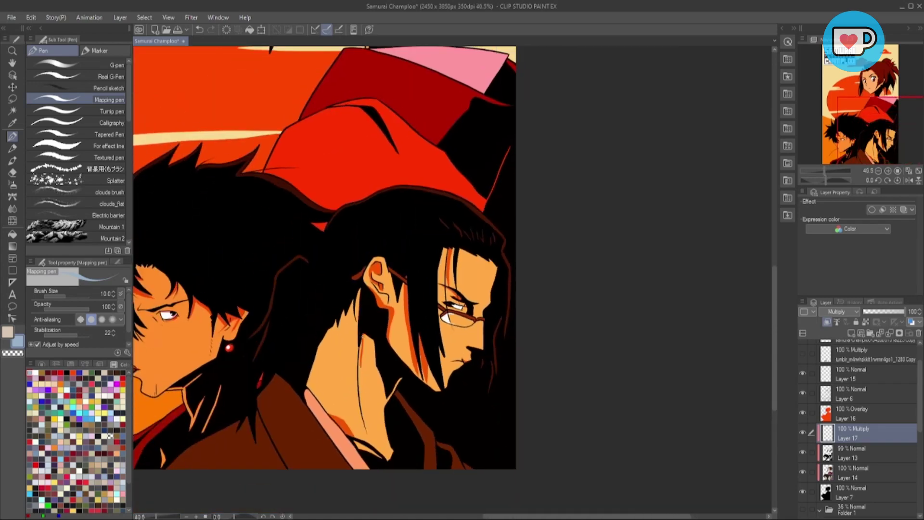
left_click_drag(361, 383, 511, 299)
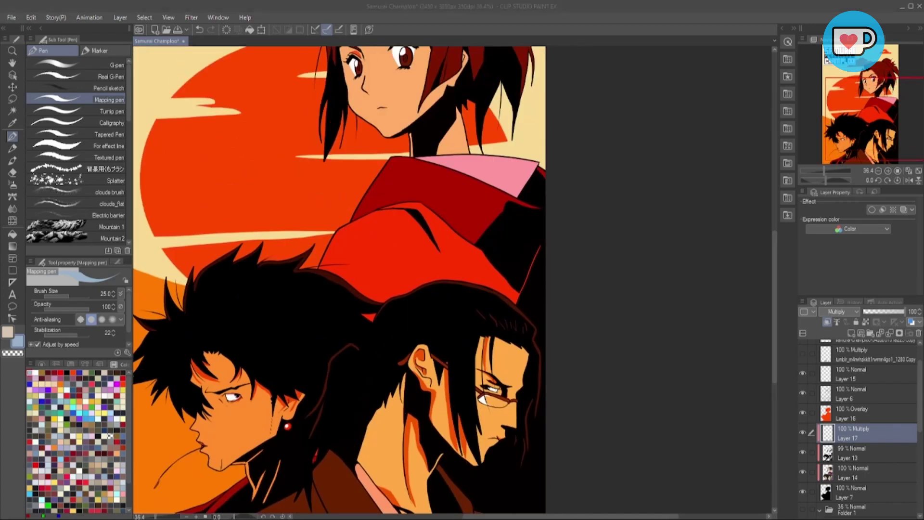
scroll(505, 147, "up", 4)
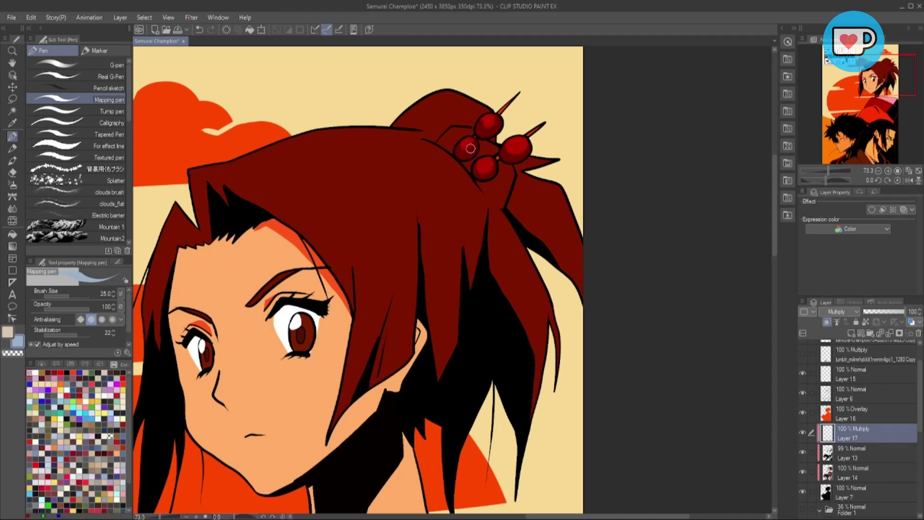
left_click_drag(458, 148, 501, 132)
scroll(549, 127, "down", 1)
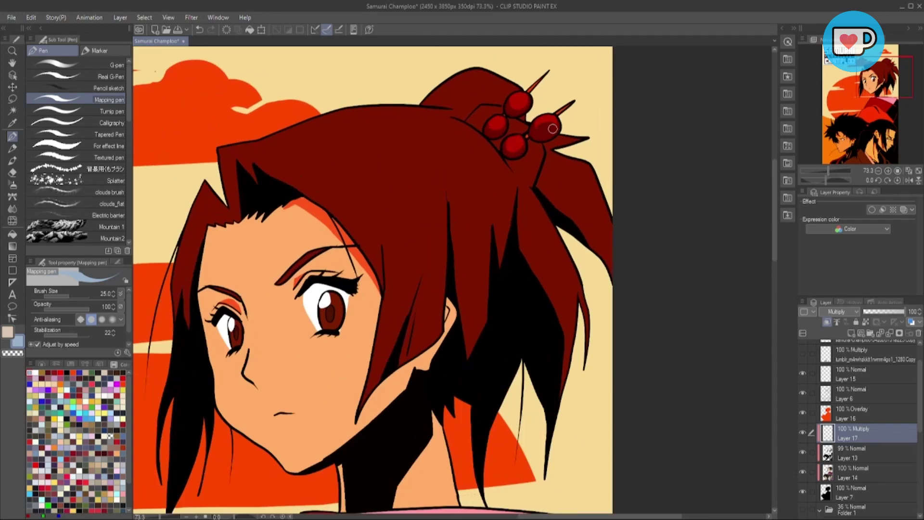
left_click(513, 107, "ctrl+shift")
scroll(489, 186, "up", 1)
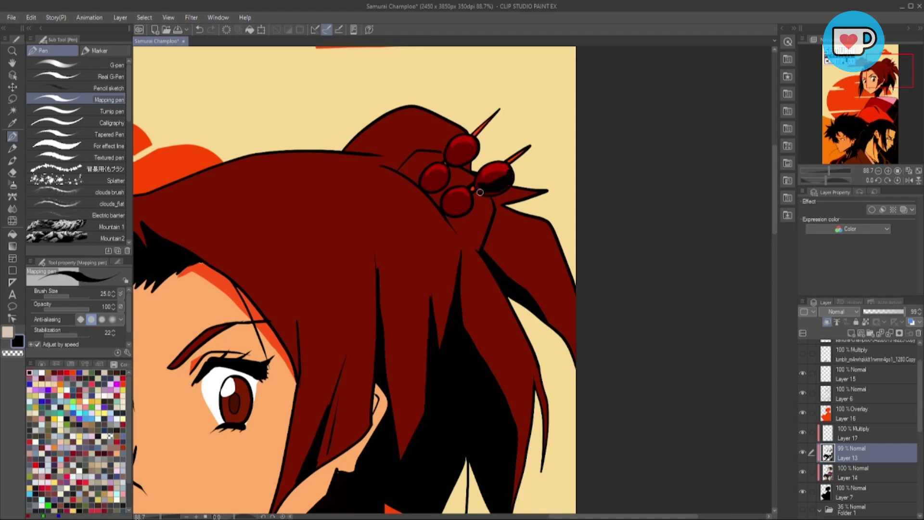
scroll(474, 200, "left", 1)
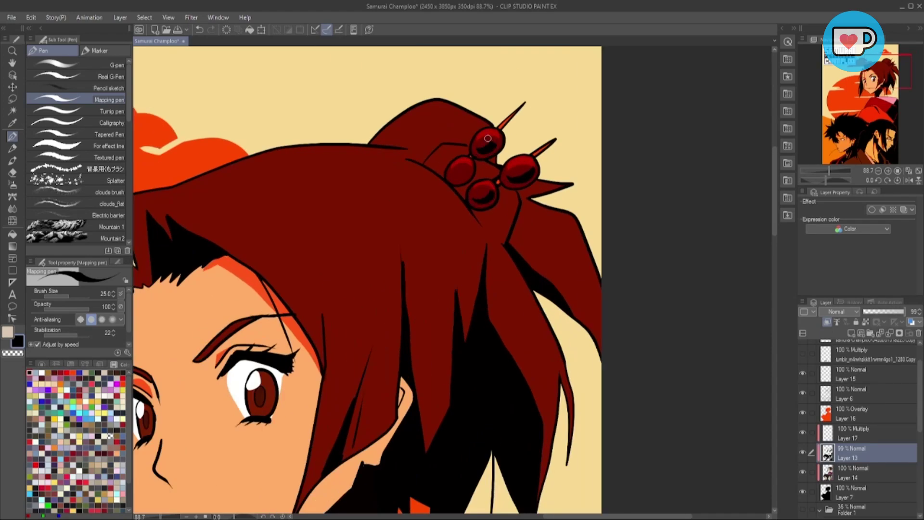
Step: Switch back to Layer 17 and shade the whites of the woman's eyes beneath the upper lashes in light blue
scroll(493, 139, "down", 3)
left_click(315, 174, "ctrl+shift")
scroll(315, 175, "up", 4)
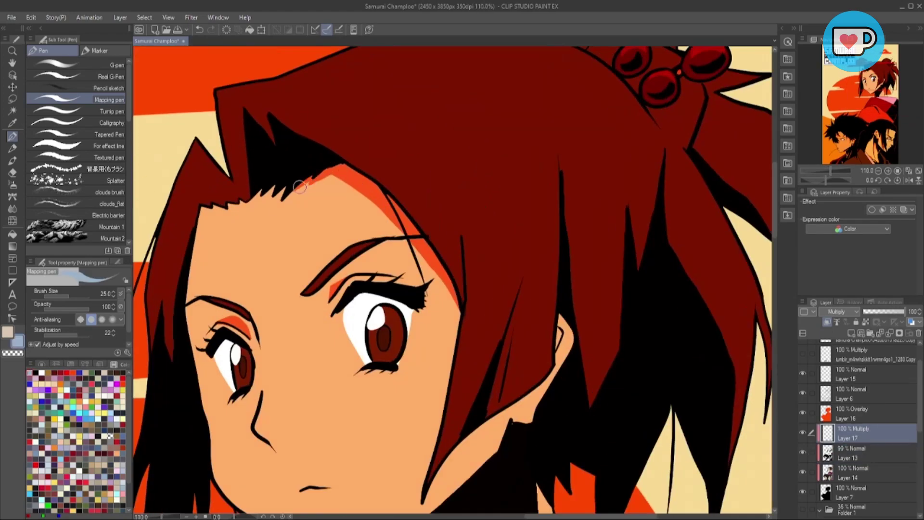
scroll(315, 174, "down", 4)
scroll(349, 260, "up", 4)
left_click_drag(413, 244, 350, 260)
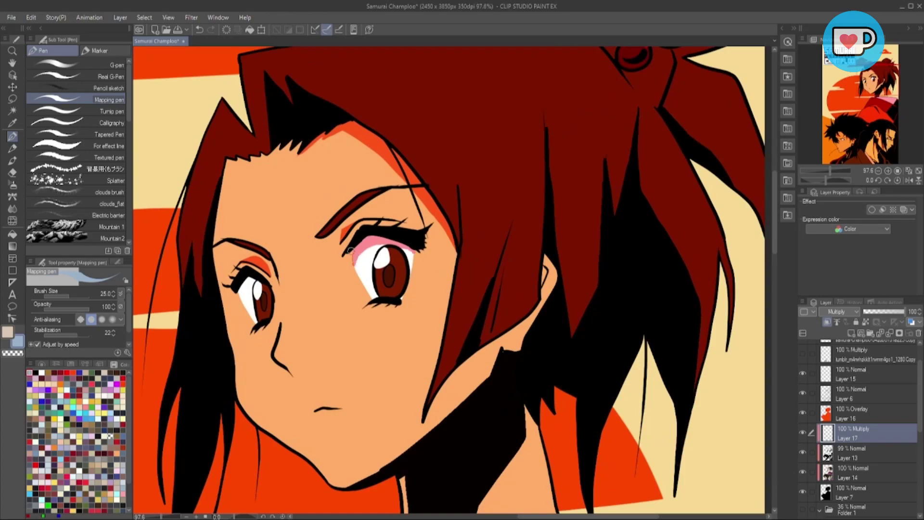
scroll(353, 265, "down", 4)
scroll(468, 211, "up", 2)
scroll(466, 295, "down", 3)
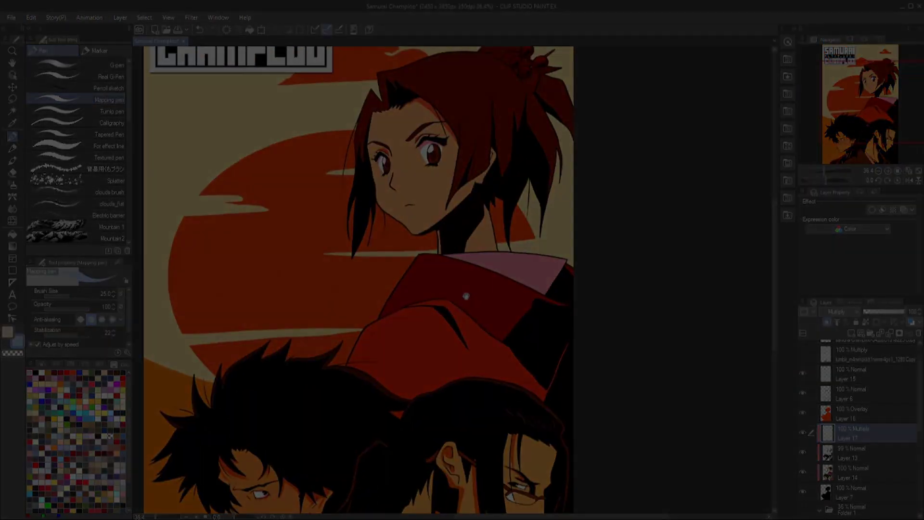